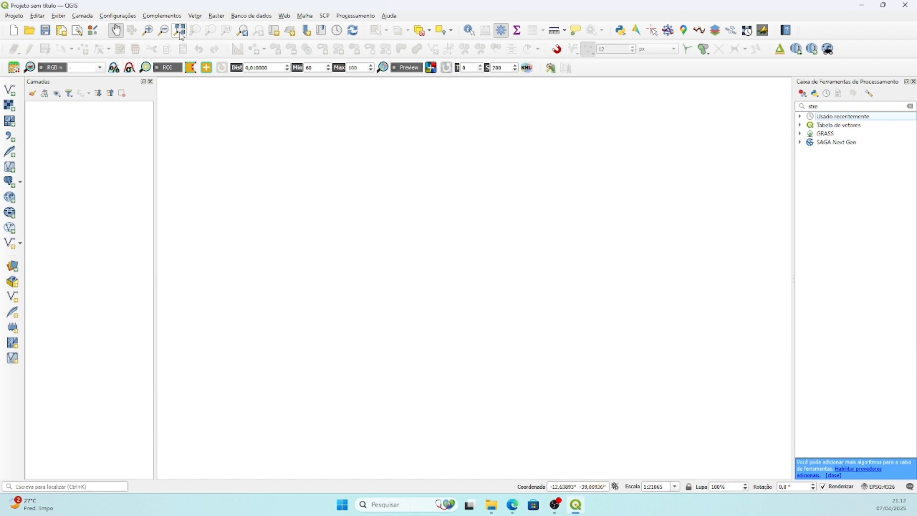
Open the plugin manager and list all available plugins.
left_click(164, 15)
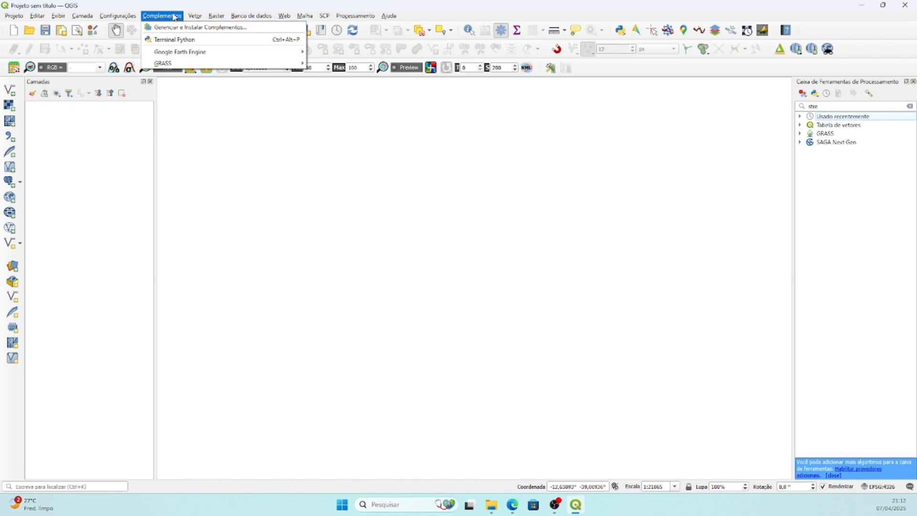
left_click(253, 30)
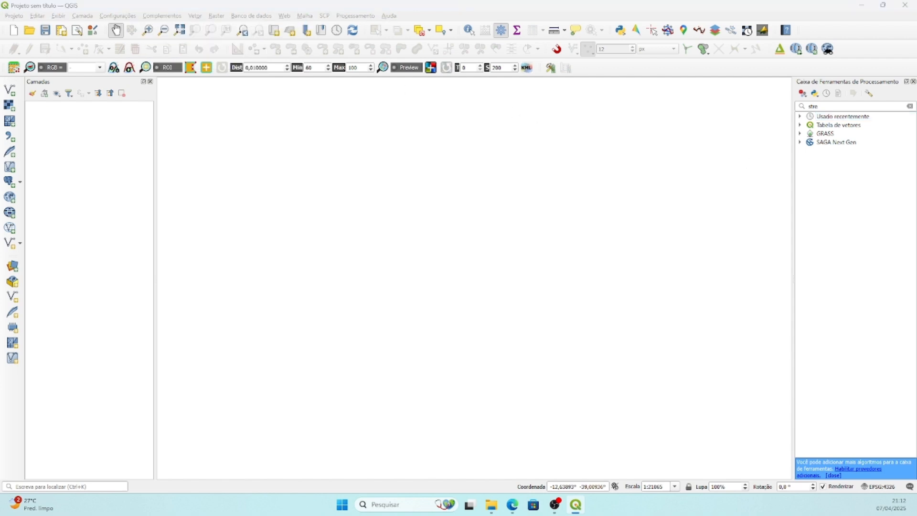
left_click_drag(916, 10, 363, 84)
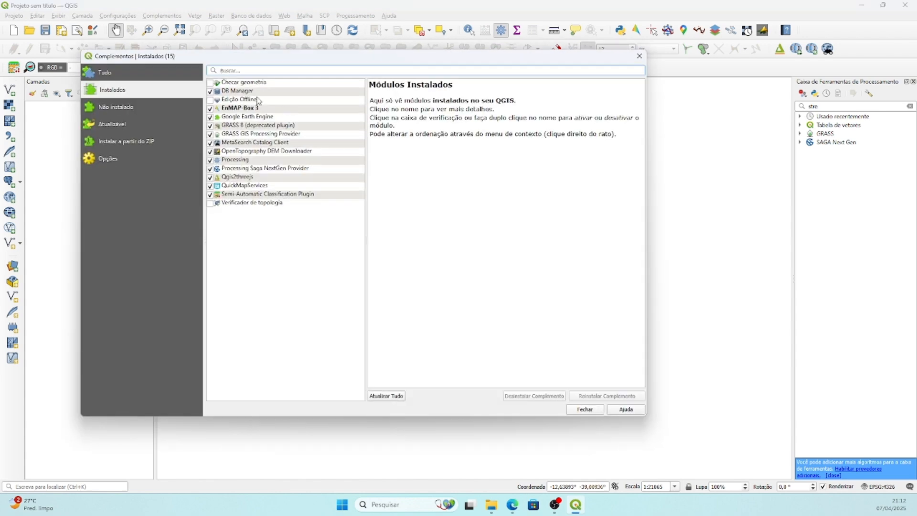
left_click(113, 74)
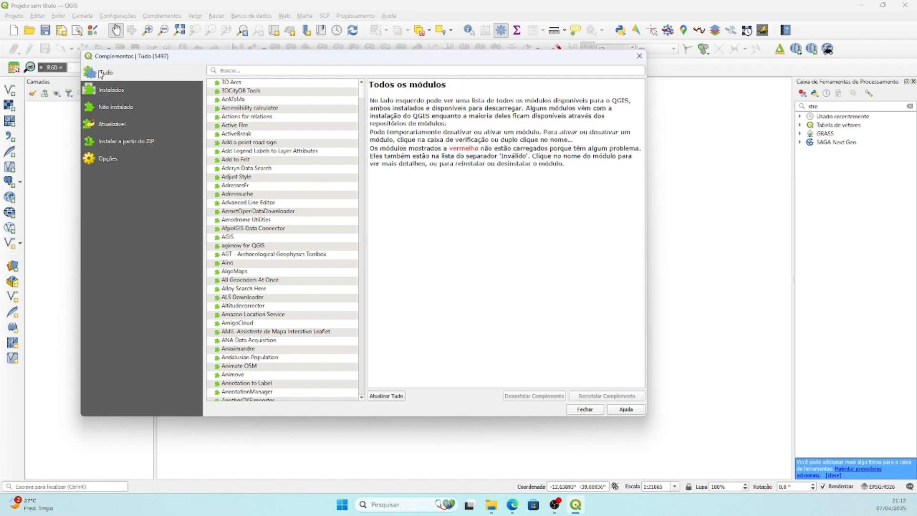
Search the plugins for "quickm", view the QuickMapServices entry and close the plugin manager.
left_click(251, 74)
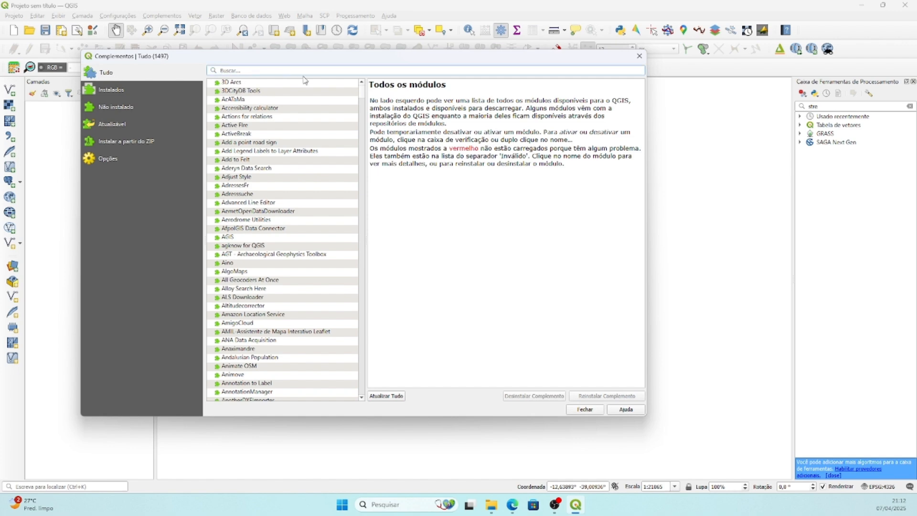
type("quick")
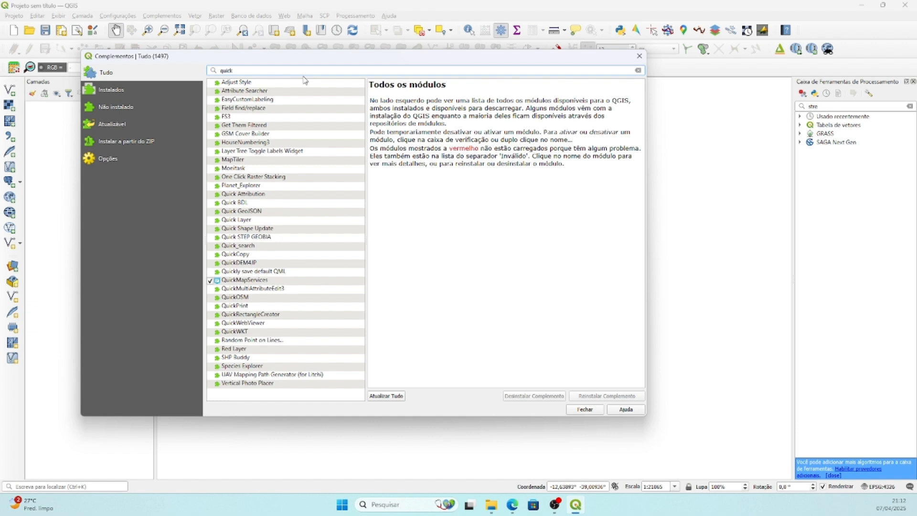
type("m")
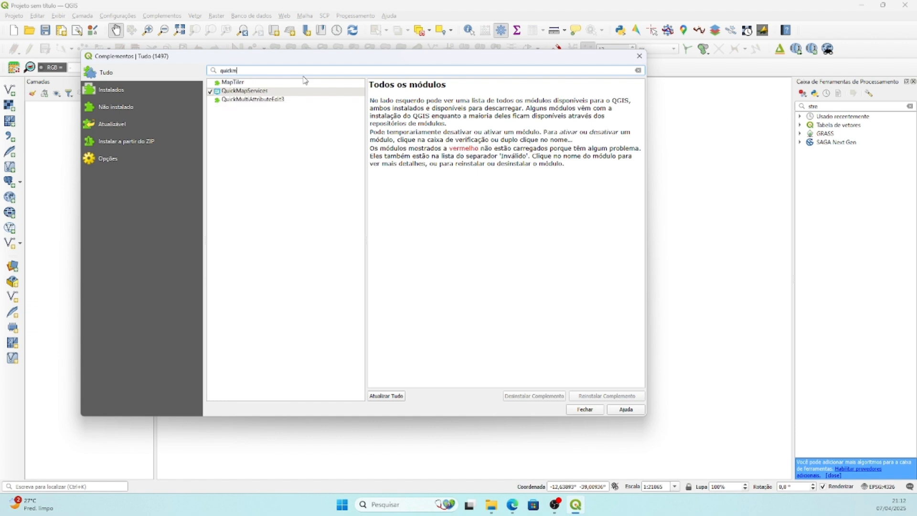
type("se")
key("BackSpace")
key("BackSpace")
left_click(235, 92)
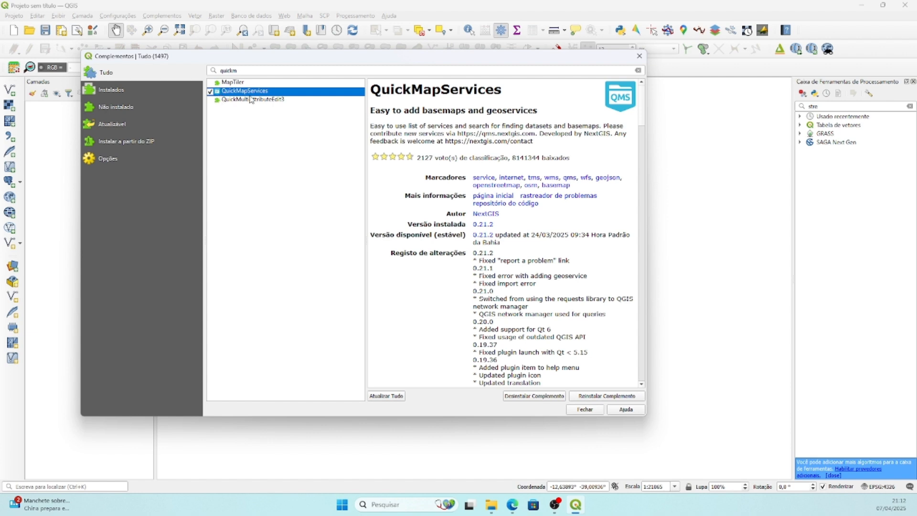
left_click(584, 410)
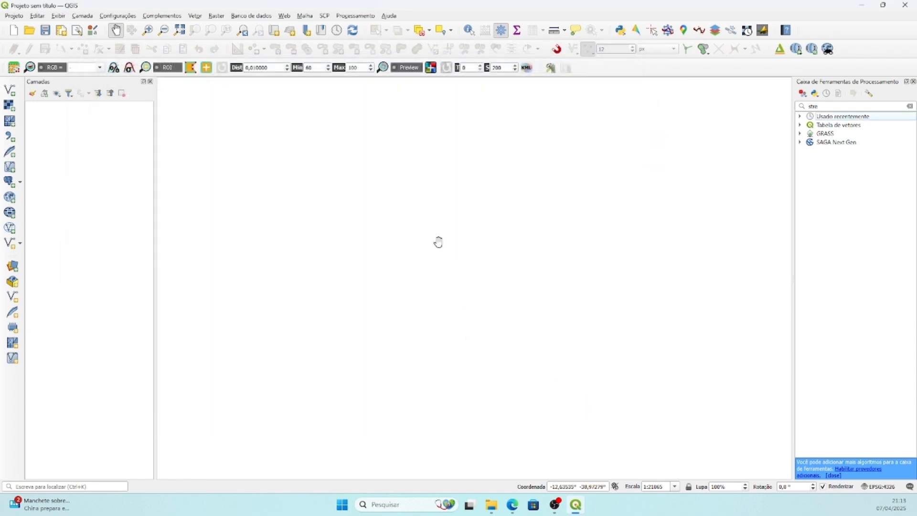
Download the contributed services pack in the QuickMapServices settings and save the settings.
left_click(286, 17)
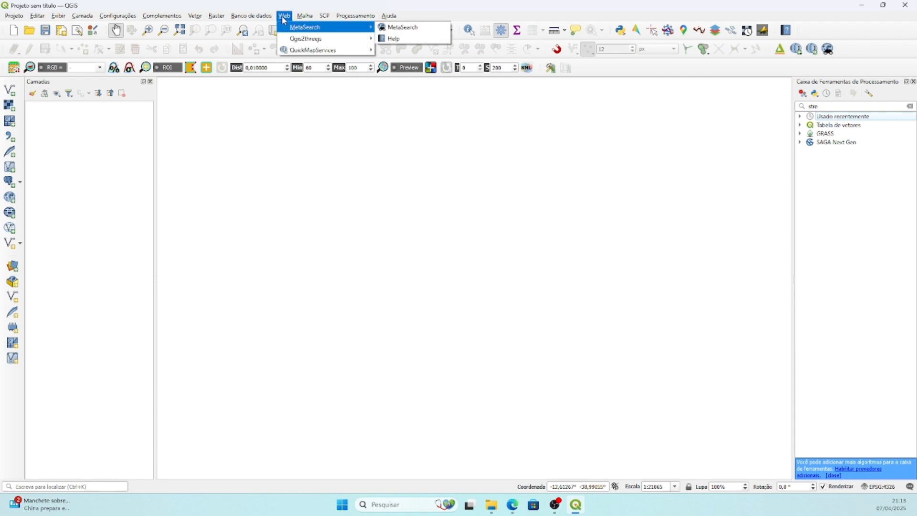
mouse_move(297, 54)
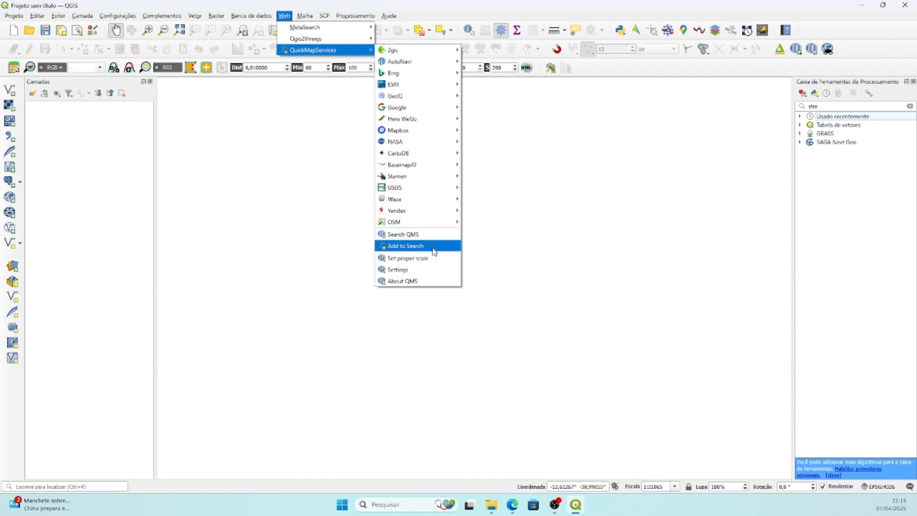
left_click(408, 270)
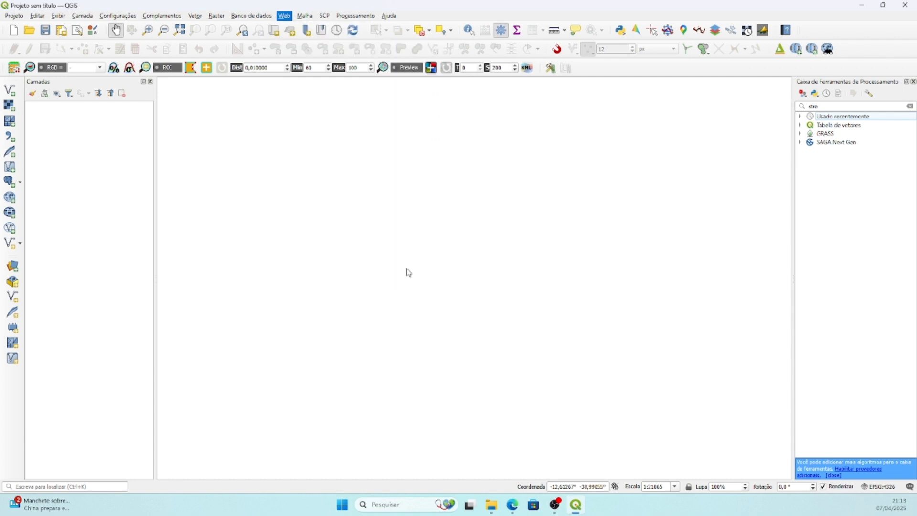
left_click_drag(426, 142, 349, 142)
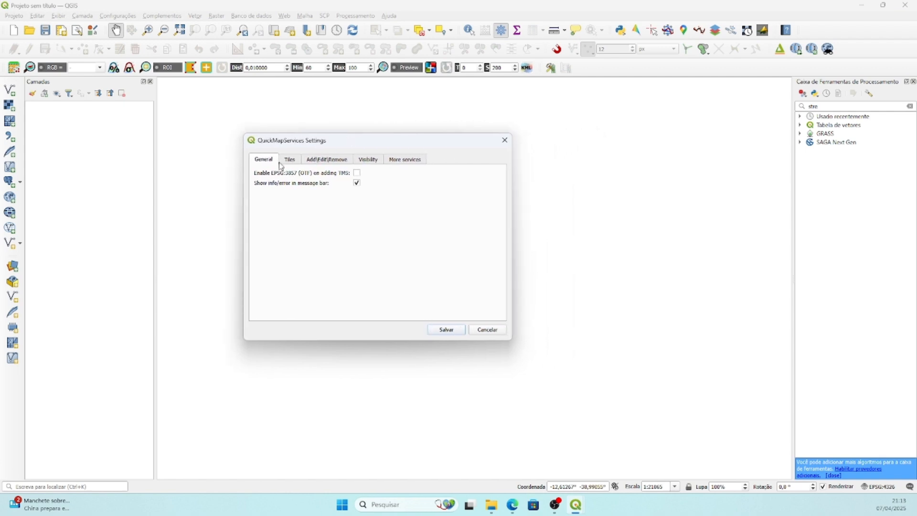
left_click(405, 160)
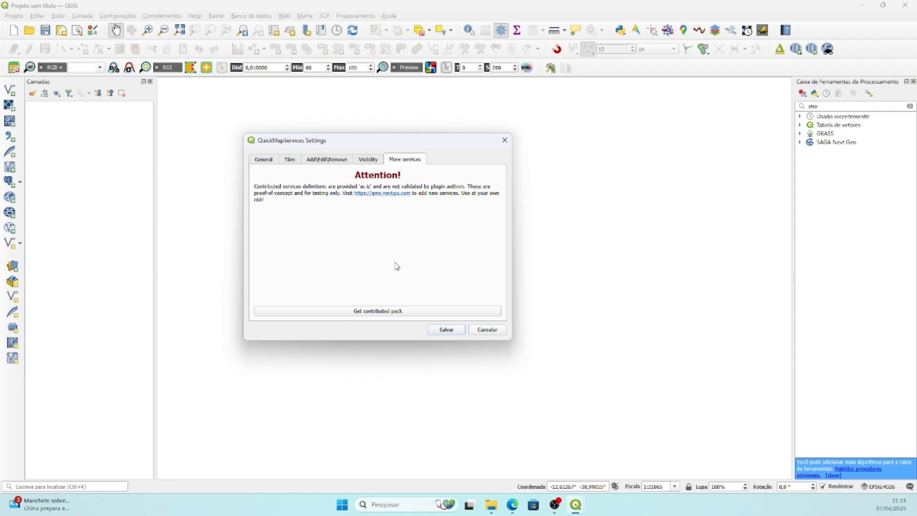
left_click(381, 314)
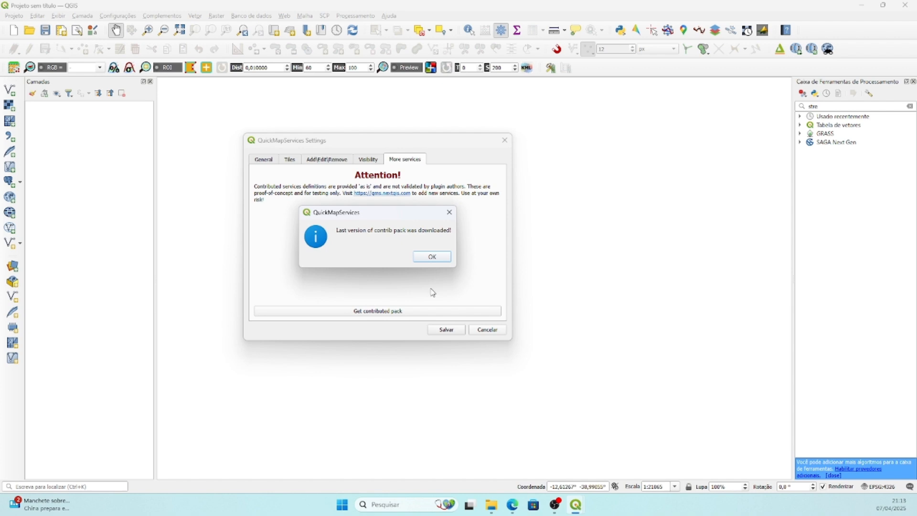
left_click(432, 258)
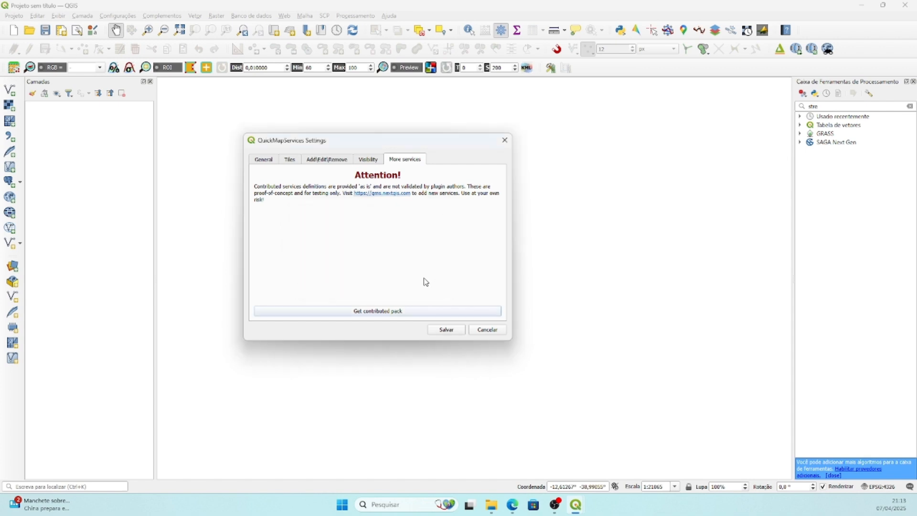
left_click(446, 331)
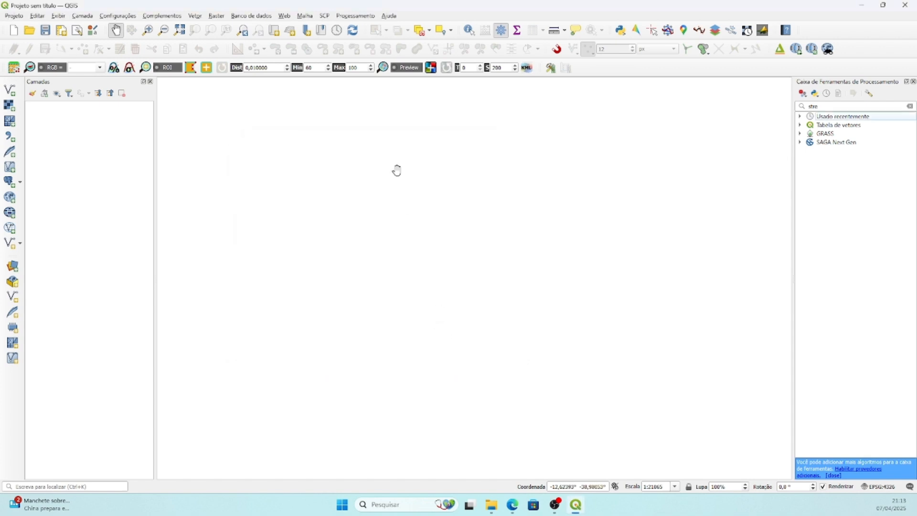
Add the Google Hybrid basemap to the project from QuickMapServices.
left_click(284, 16)
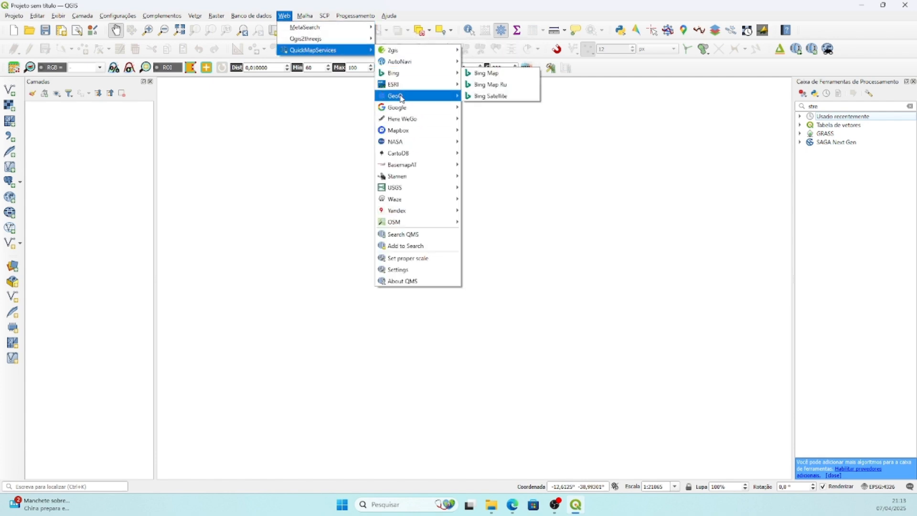
mouse_move(443, 187)
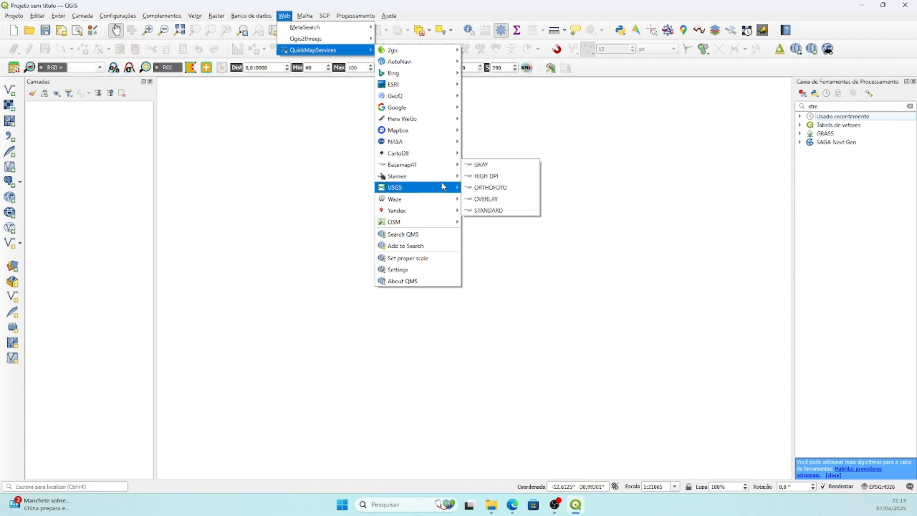
mouse_move(429, 109)
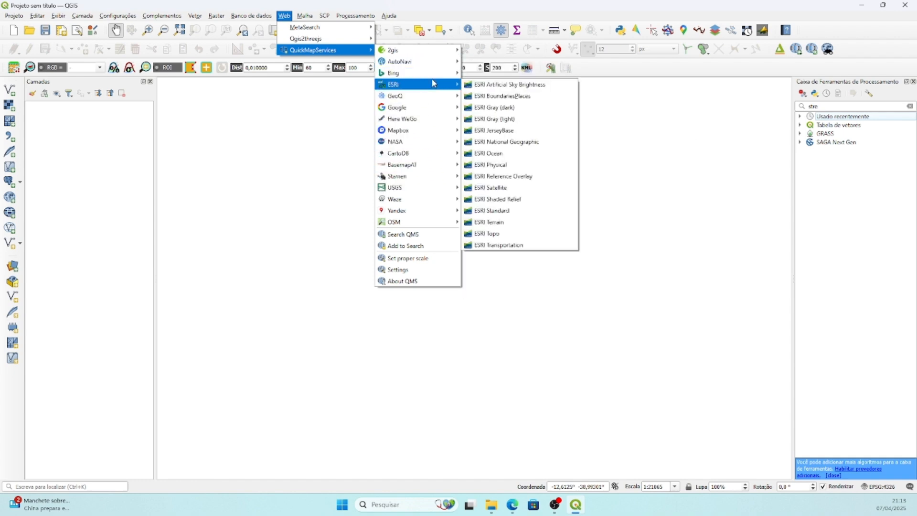
mouse_move(429, 74)
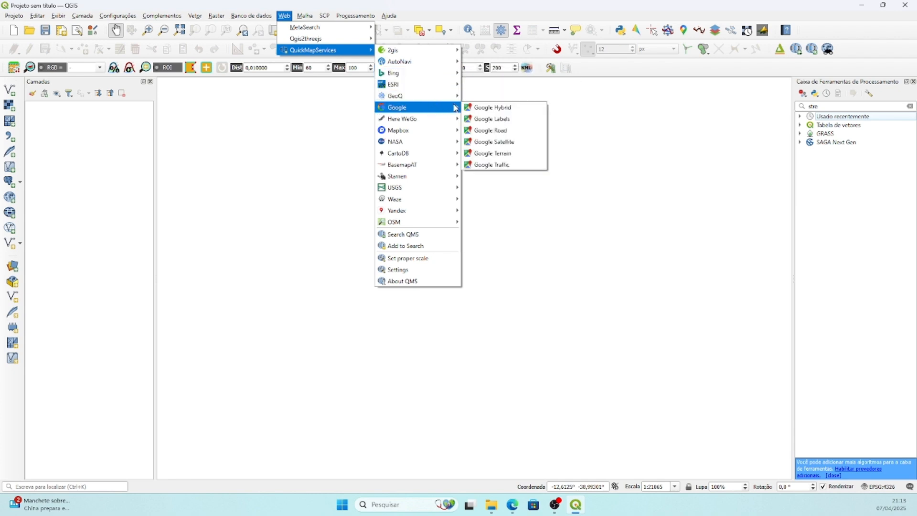
left_click(516, 111)
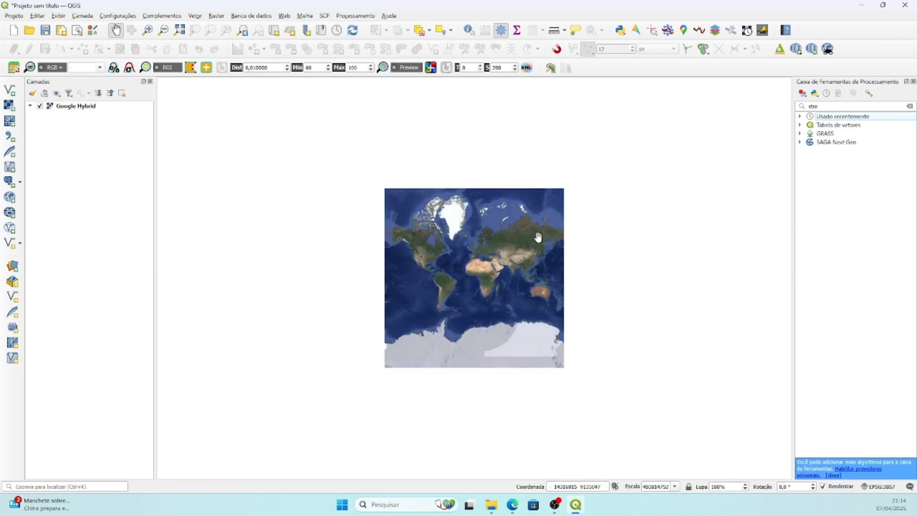
Locate Cruz das Almas in Bahia, Brazil, on the Google Hybrid basemap at close range.
scroll(458, 285, "up", 1)
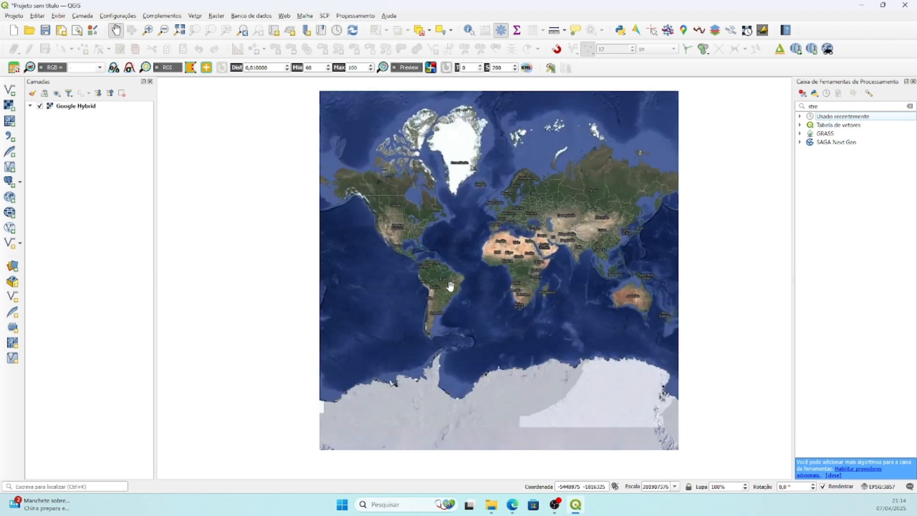
scroll(459, 284, "up", 2)
scroll(461, 281, "up", 5)
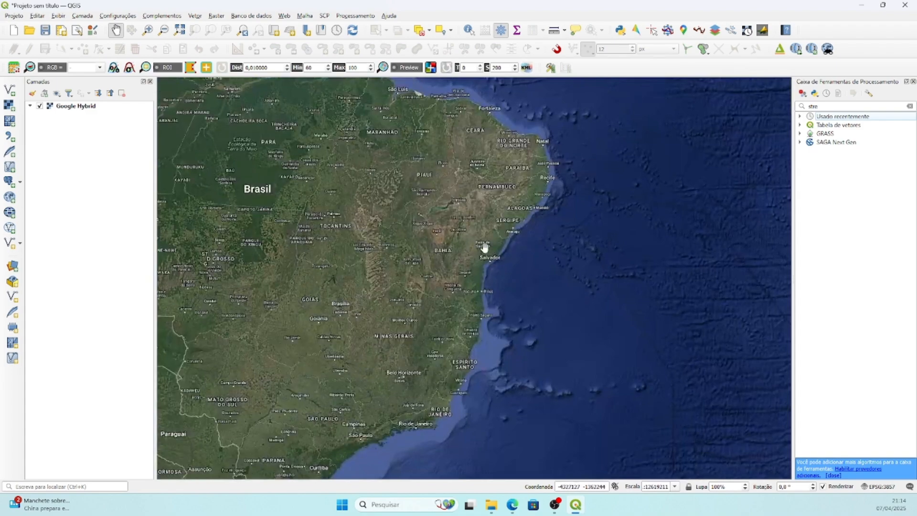
scroll(449, 271, "up", 2)
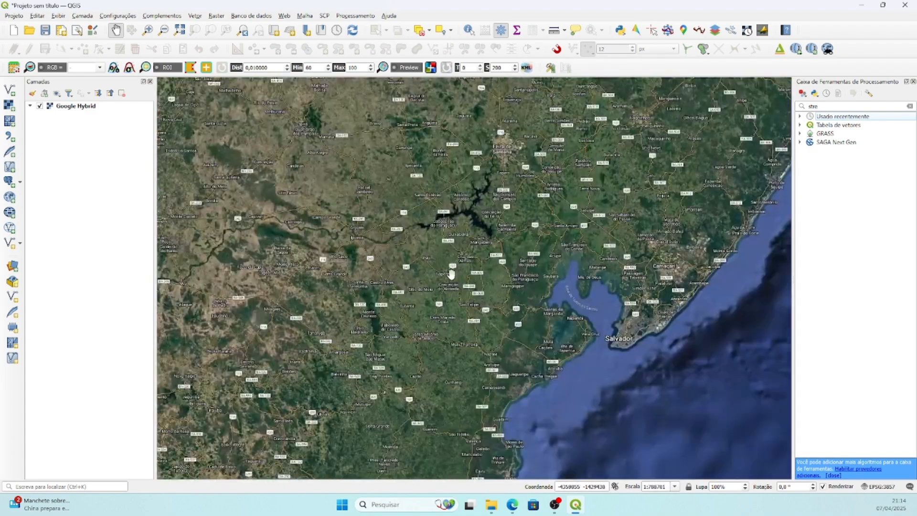
left_click_drag(453, 206, 485, 249)
scroll(485, 250, "up", 1)
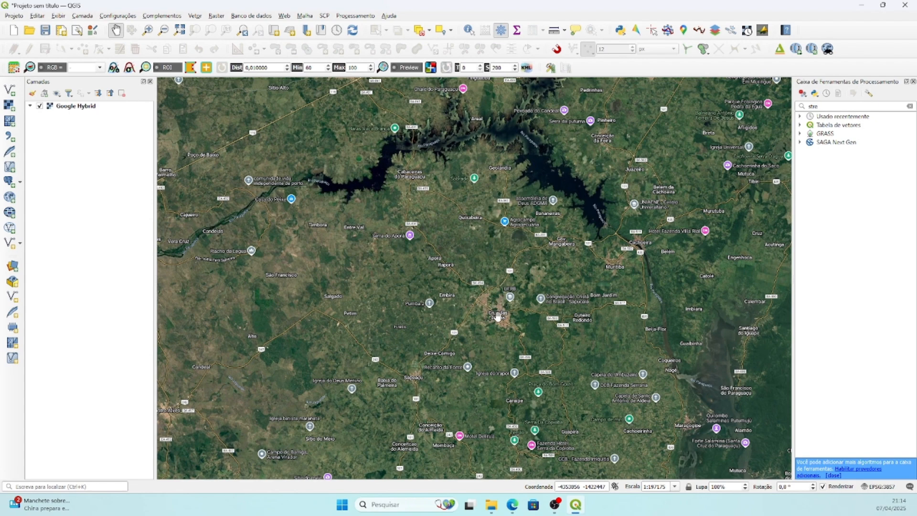
scroll(496, 317, "up", 1)
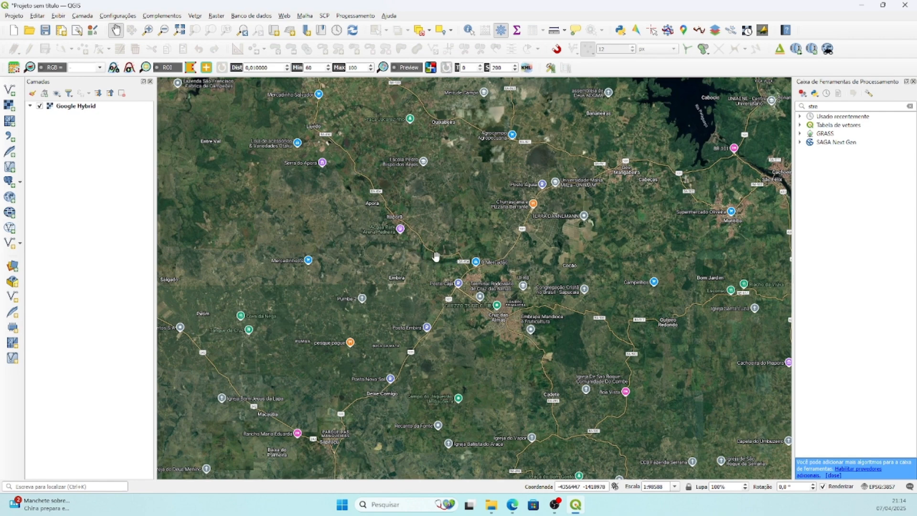
scroll(571, 269, "up", 1)
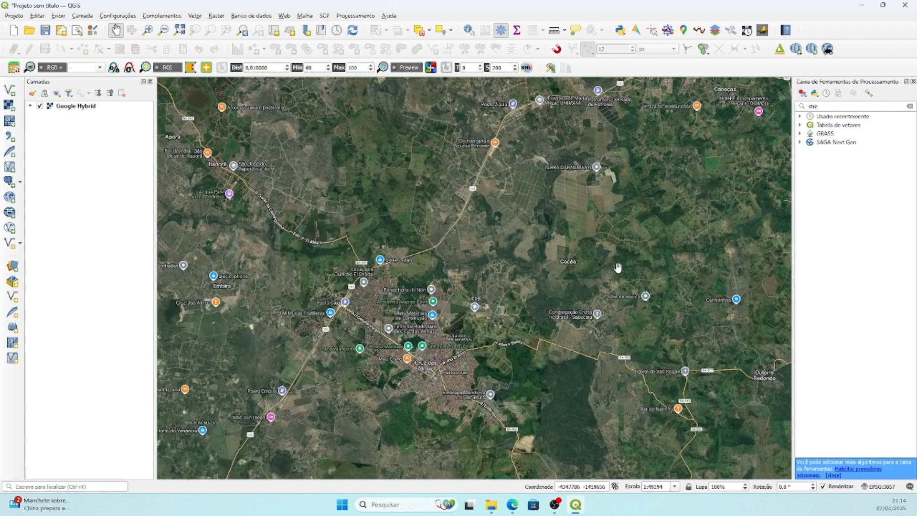
Examine the area east of Cruz das Almas around Muritiba and Cachoeira, and frame the wider region including the reservoir.
left_click_drag(657, 265, 423, 286)
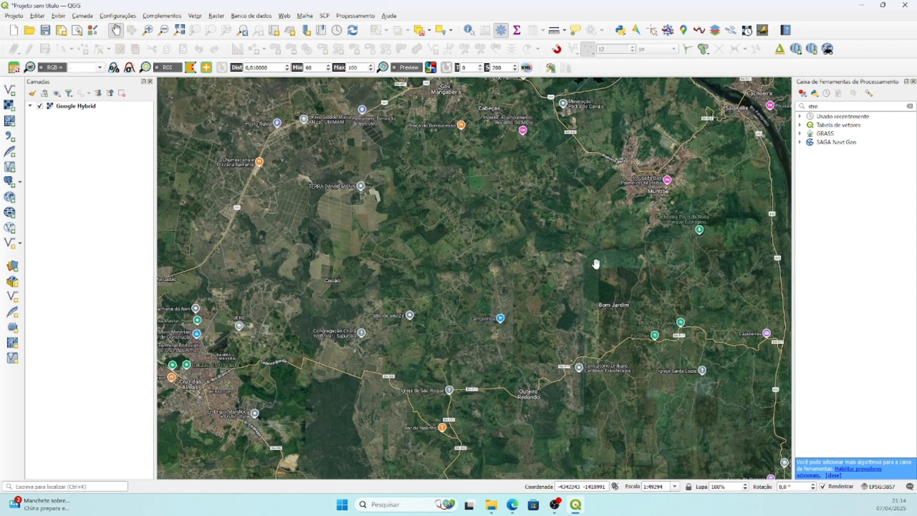
left_click_drag(690, 263, 435, 284)
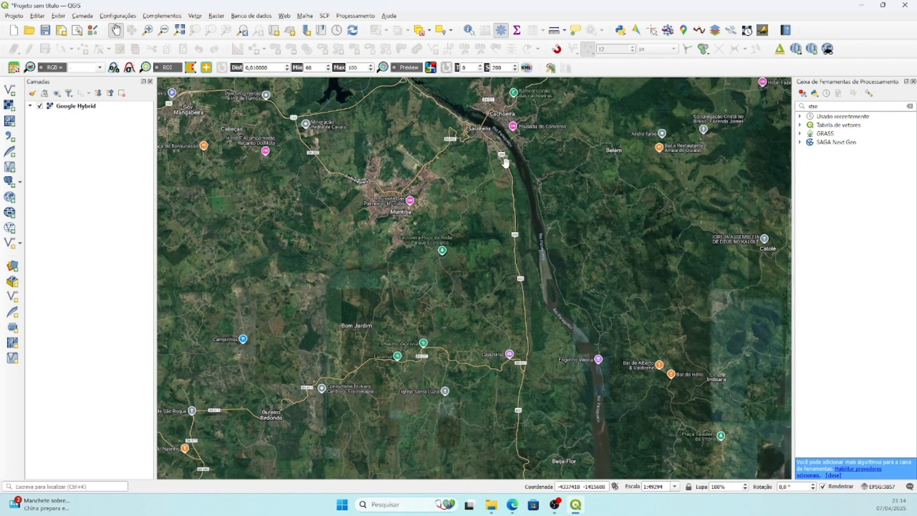
scroll(539, 256, "down", 1)
left_click_drag(466, 280, 624, 291)
scroll(623, 292, "down", 1)
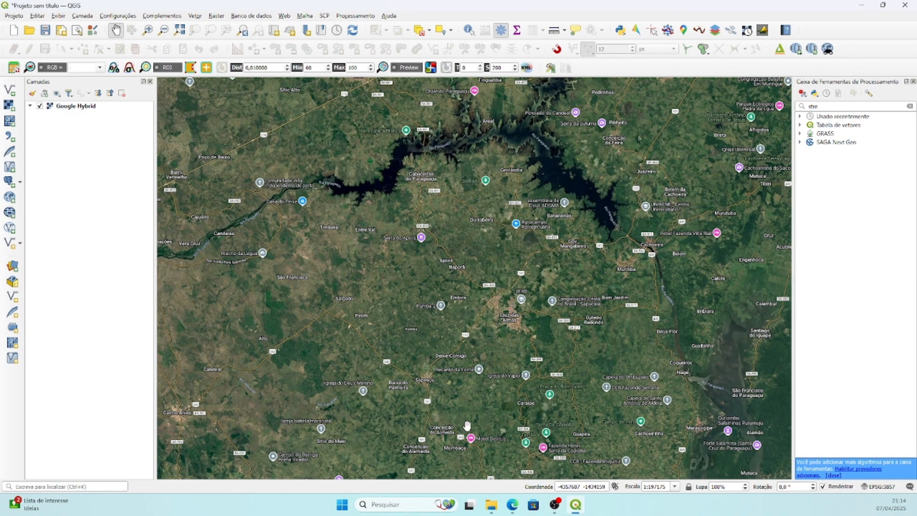
left_click_drag(570, 292, 573, 299)
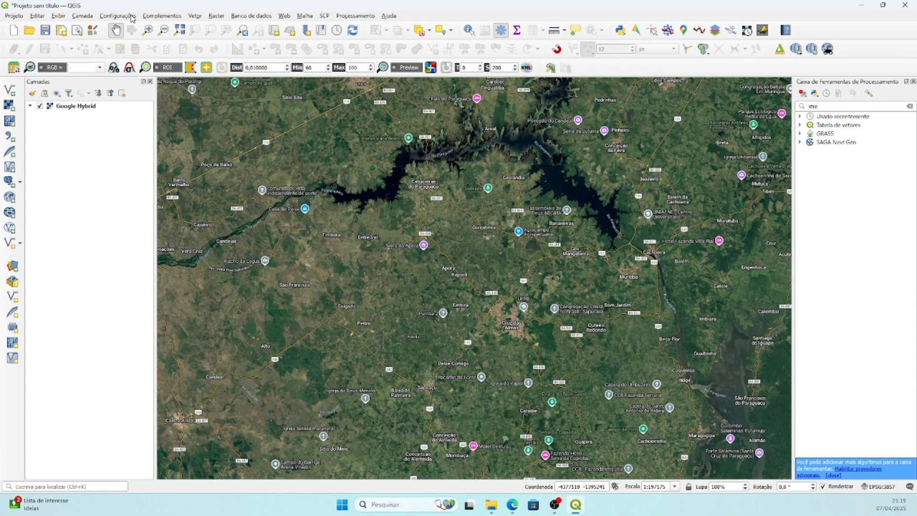
left_click_drag(152, 9, 153, 11)
left_click(157, 19)
left_click(252, 2)
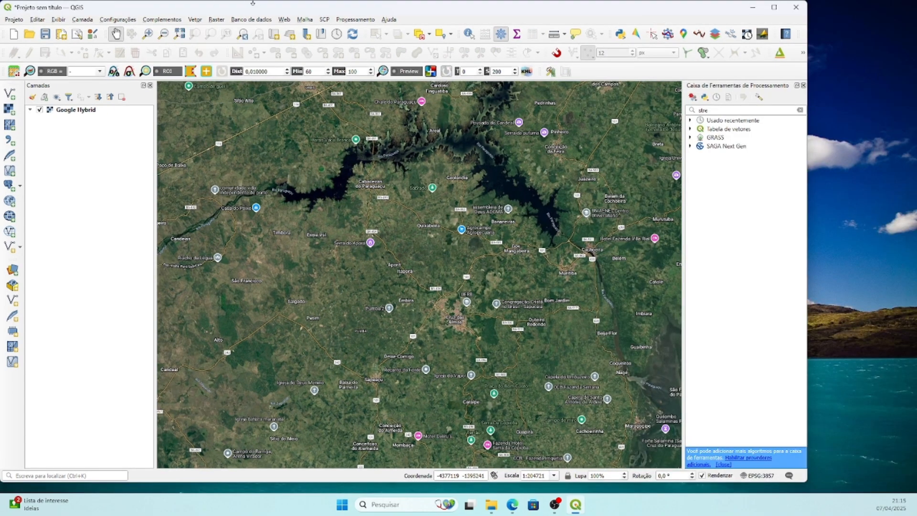
double_click(253, 10)
Search the plugin manager for "opentop" and check the details of the OpenTopography DEM Downloader plugin.
left_click(162, 16)
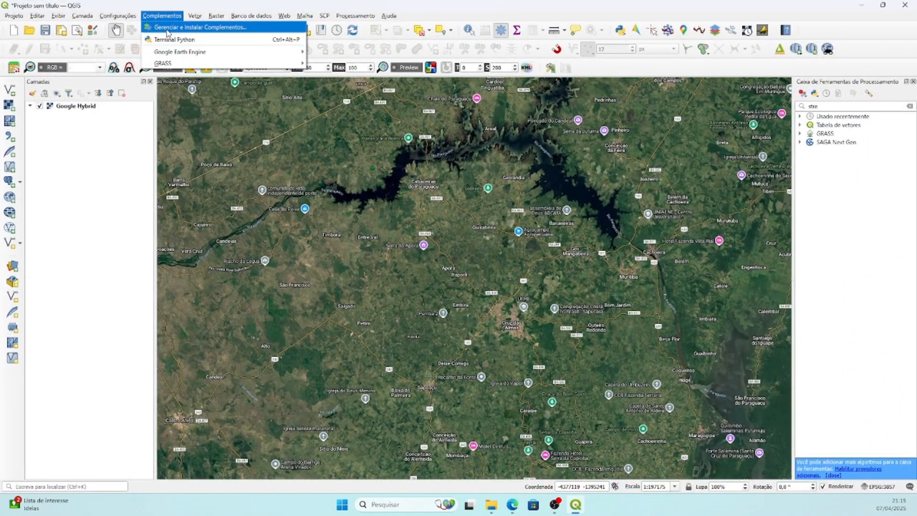
left_click(167, 27)
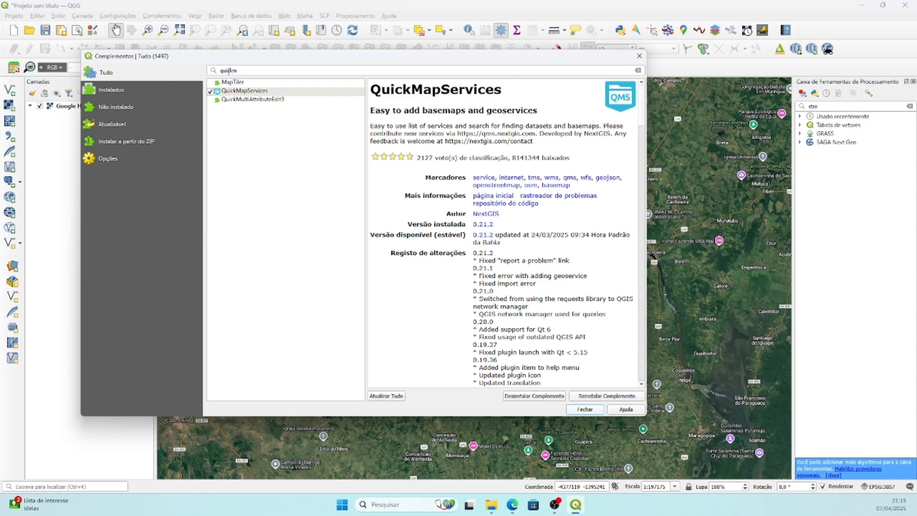
double_click(242, 71)
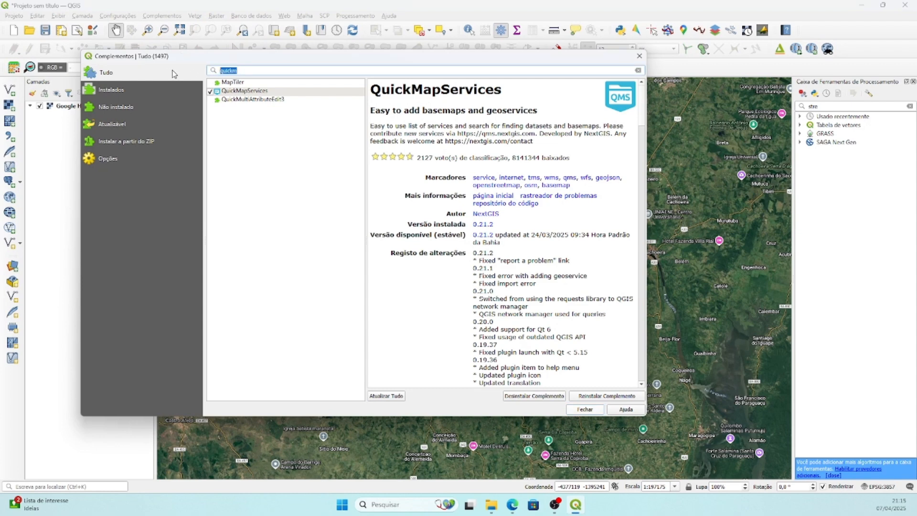
type("open")
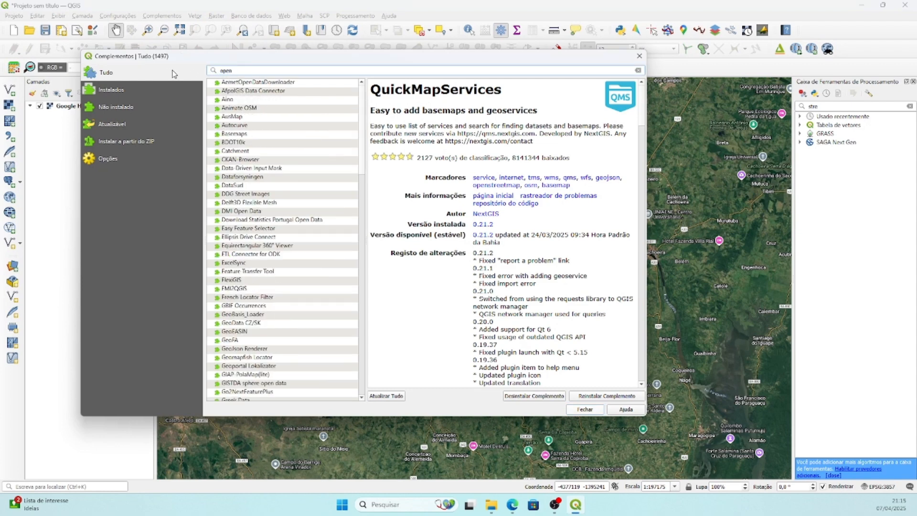
type("top")
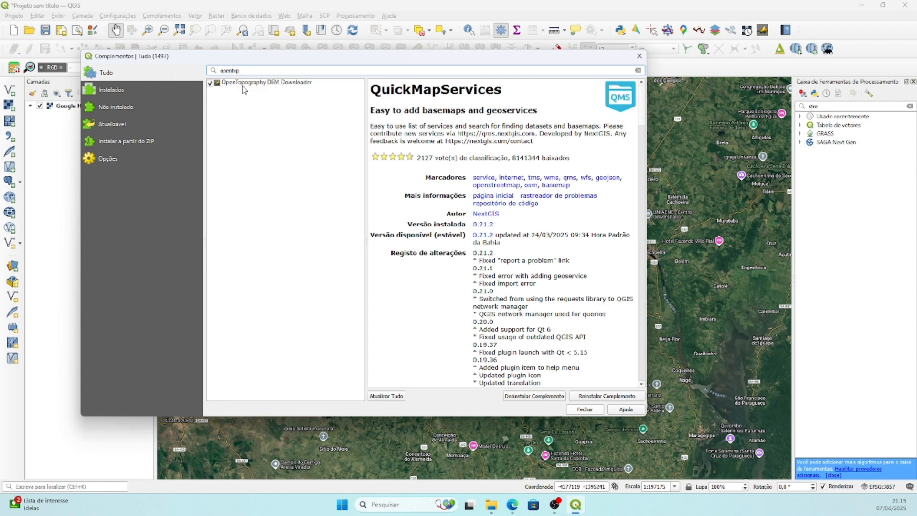
left_click(256, 84)
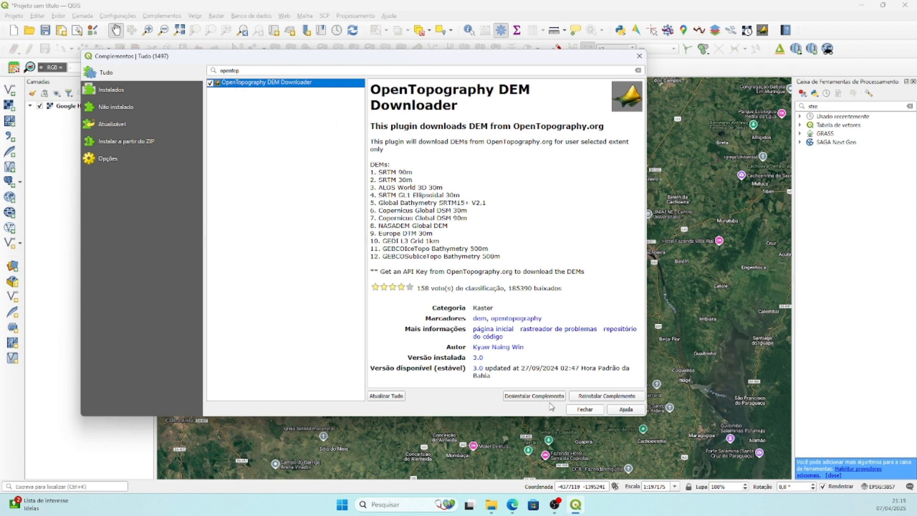
left_click(585, 410)
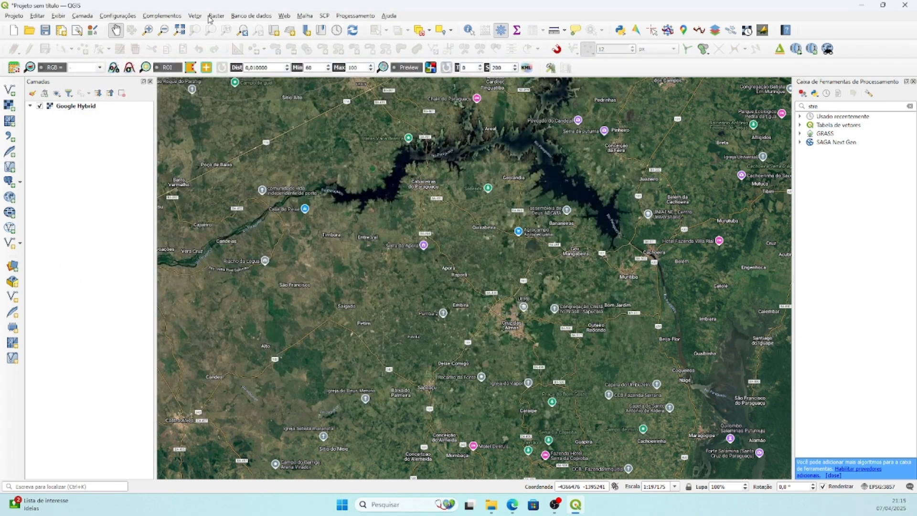
Open the OpenTopography DEM Downloader tool and place its dialog over the map.
left_click(214, 17)
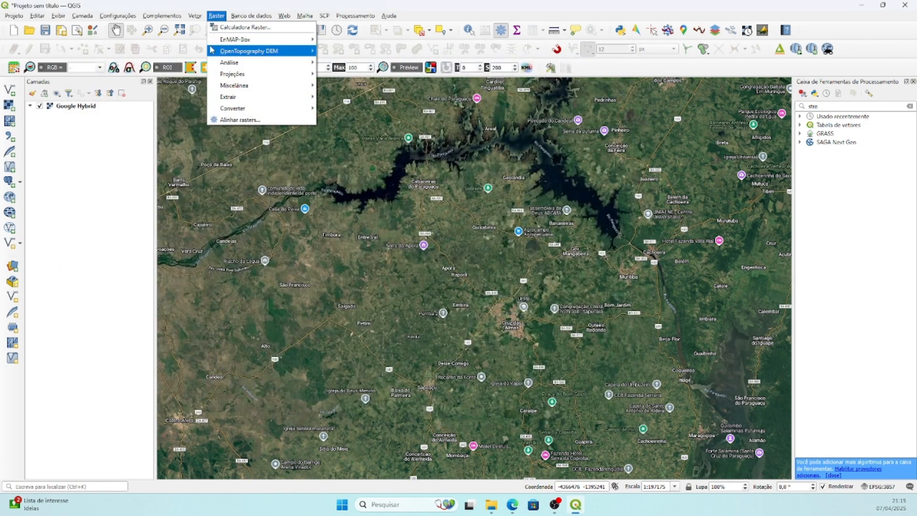
mouse_move(224, 52)
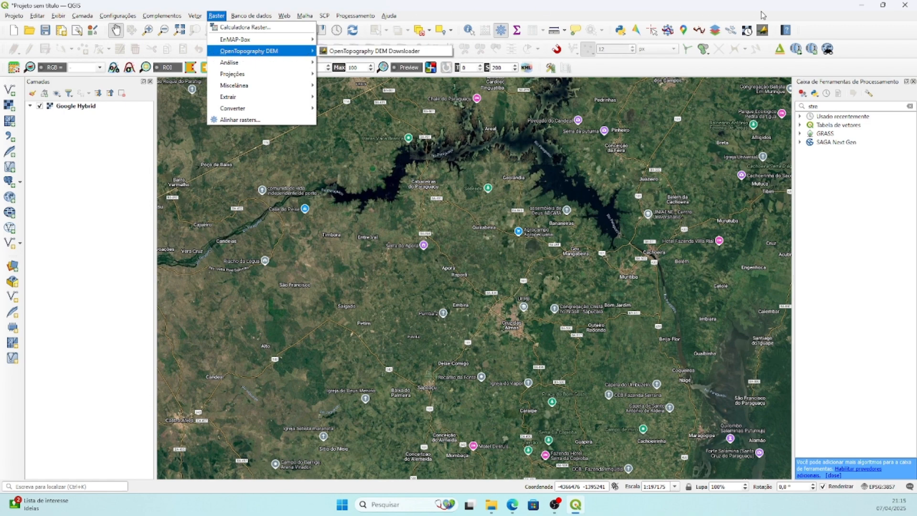
left_click(763, 15)
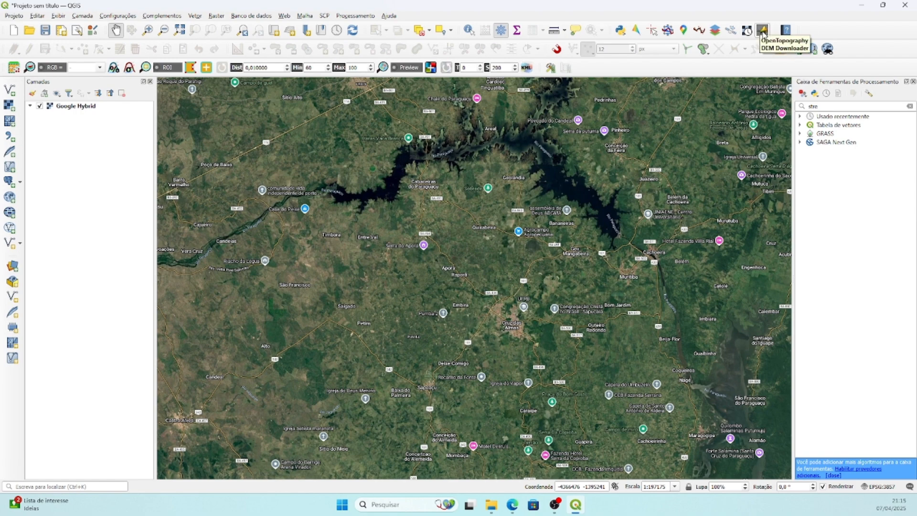
left_click(763, 30)
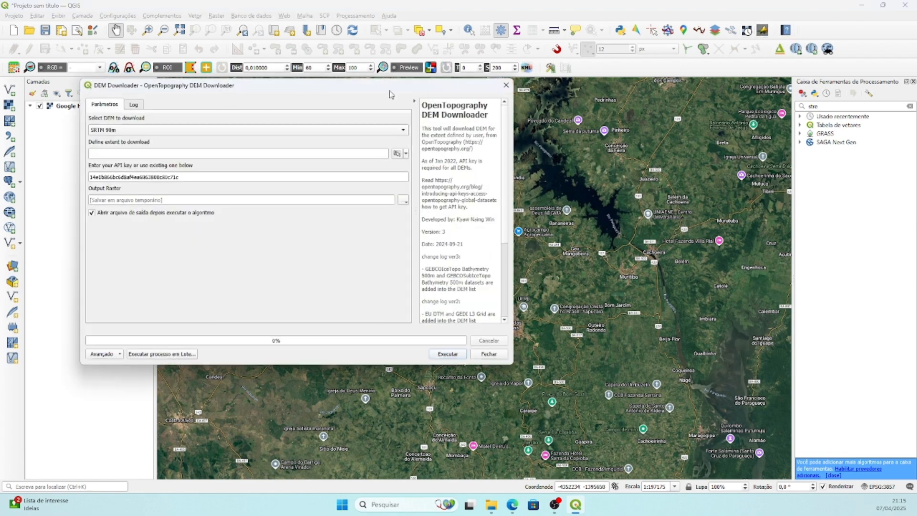
left_click_drag(337, 86, 434, 110)
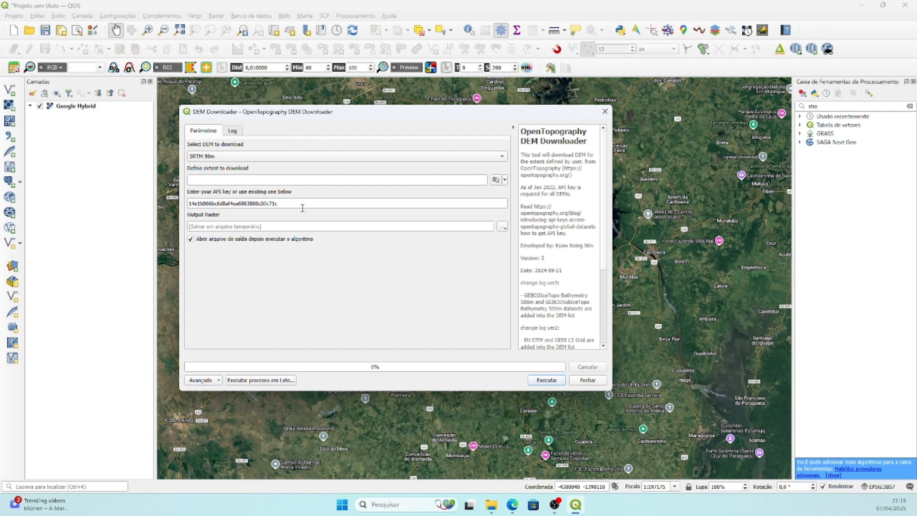
Examine the API key field and the OpenTopography blog address in the help text on how to get a key.
left_click_drag(302, 204, 189, 204)
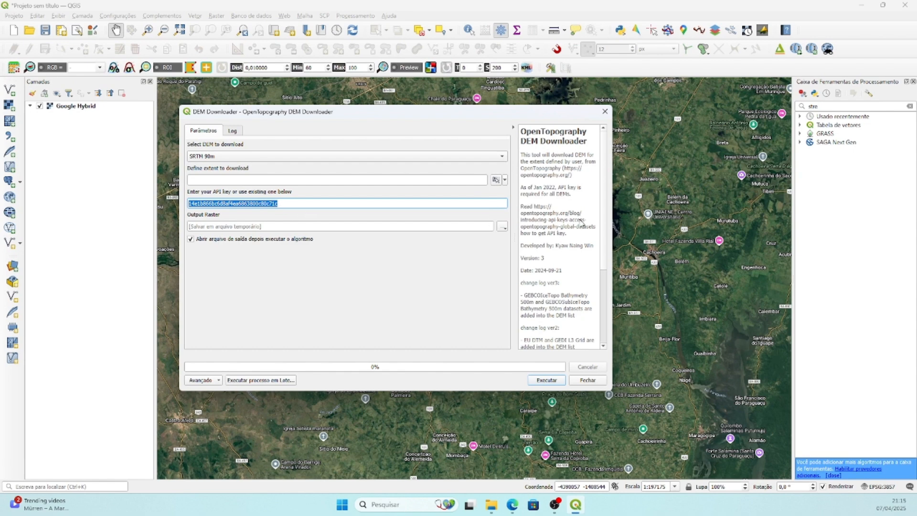
left_click(535, 210)
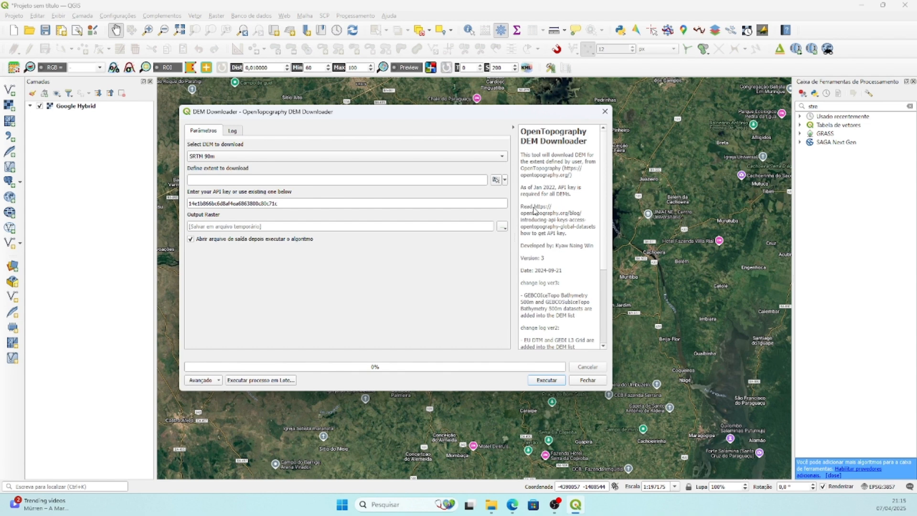
left_click_drag(533, 209, 571, 228)
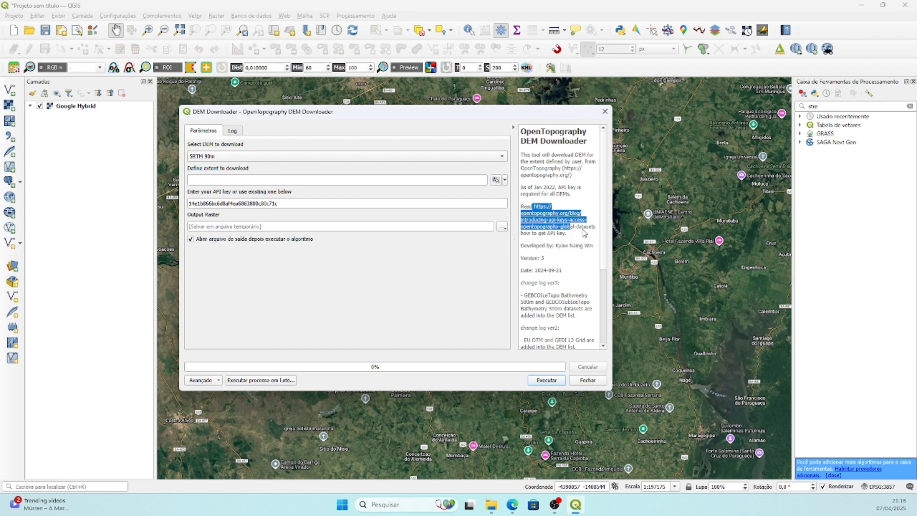
left_click_drag(596, 228, 535, 210)
left_click_drag(298, 203, 128, 210)
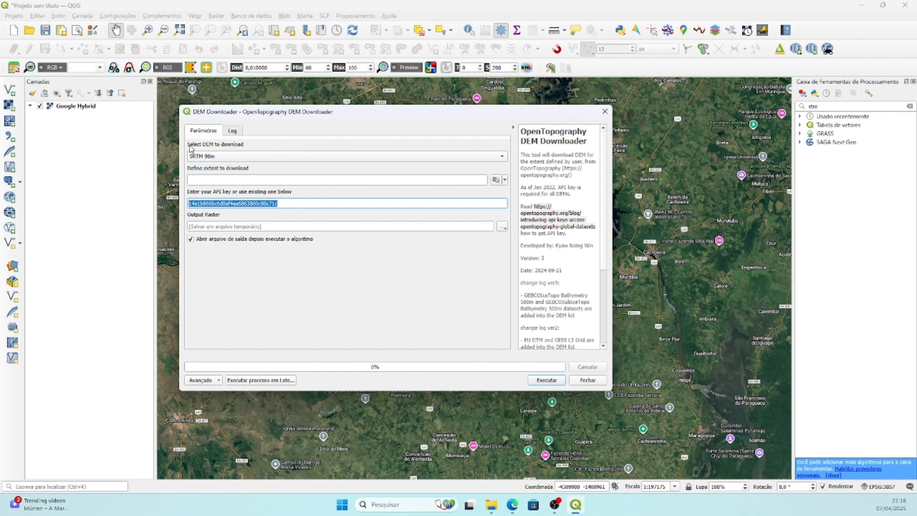
Choose Copernicus Global DSM 30m as the DEM to download and uncover more of the map behind the dialog.
left_click(497, 157)
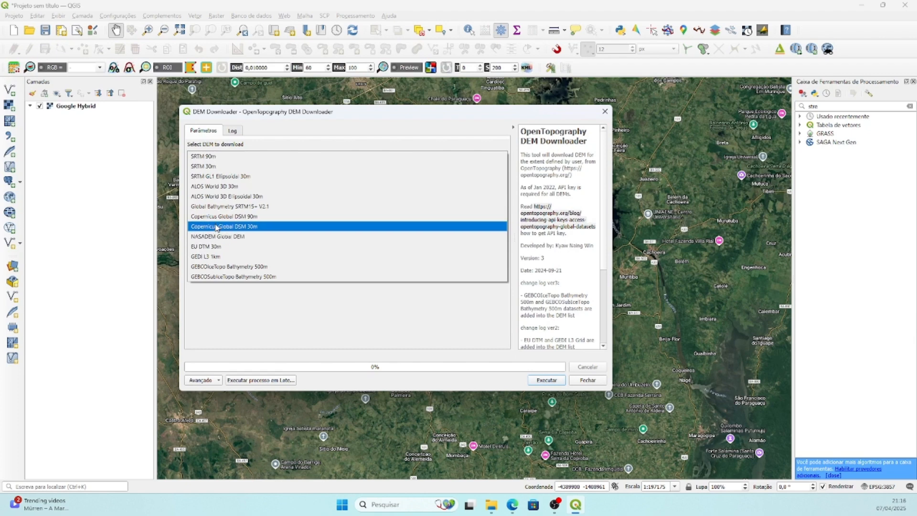
left_click(245, 228)
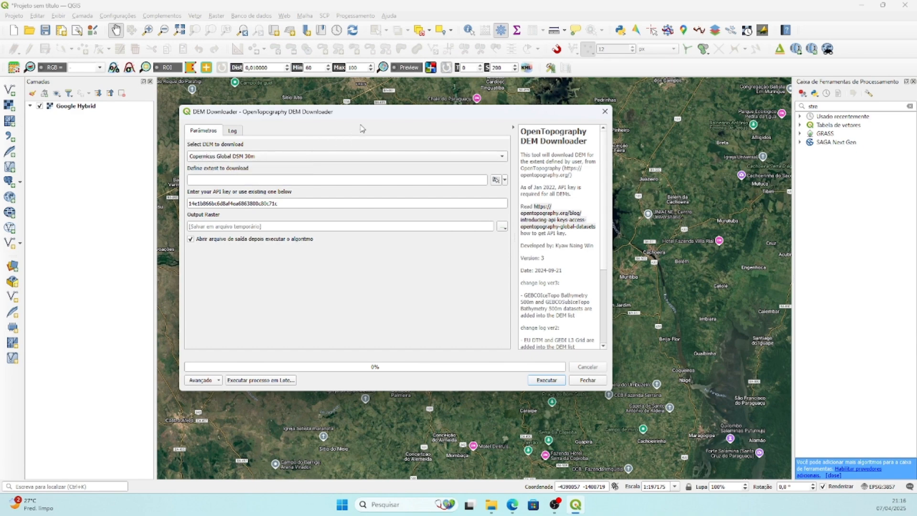
left_click_drag(382, 116, 258, 113)
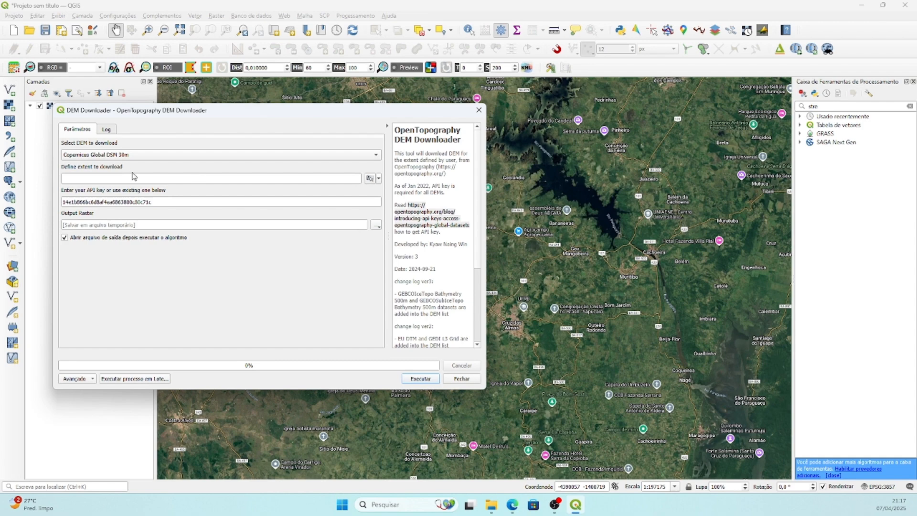
Draw the download extent around Cruz das Almas, about x -4379000 to -4332700 and y -1432900 to -1407700 (EPSG:3857), and run the DEM download.
left_click(378, 179)
mouse_move(383, 192)
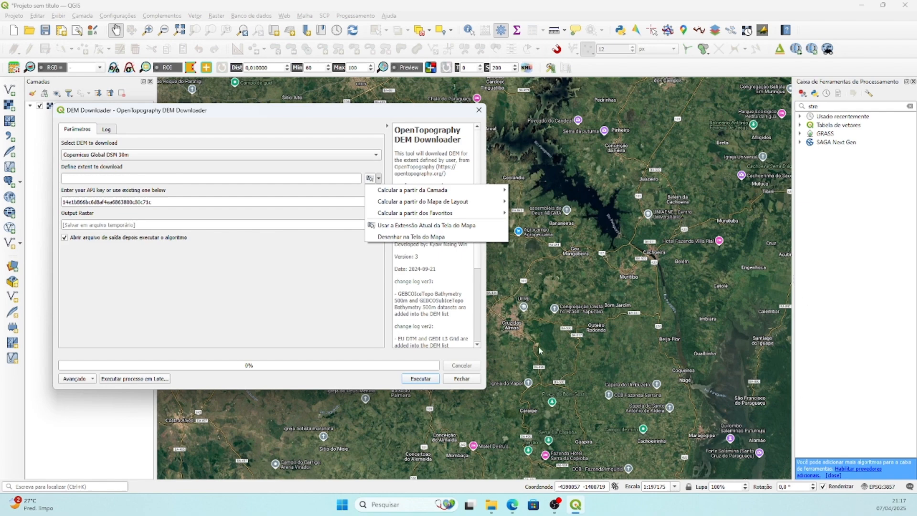
left_click(418, 237)
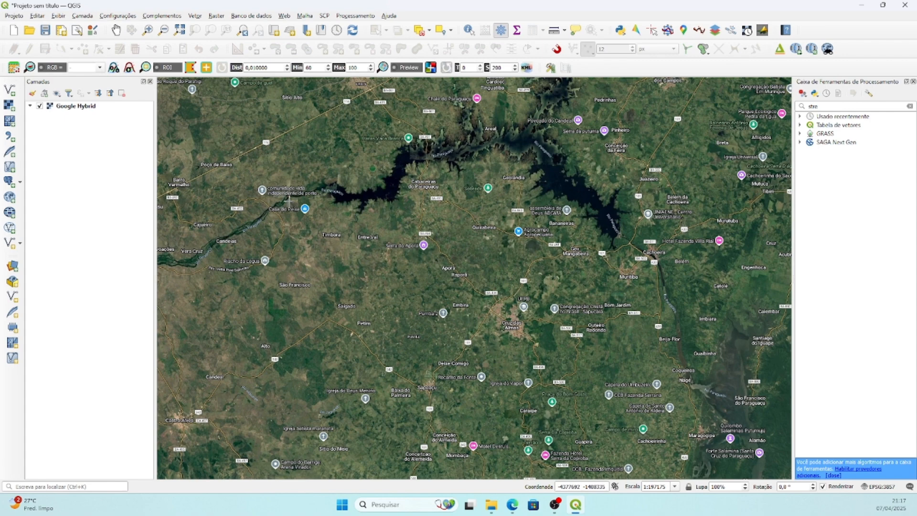
left_click_drag(274, 191, 697, 419)
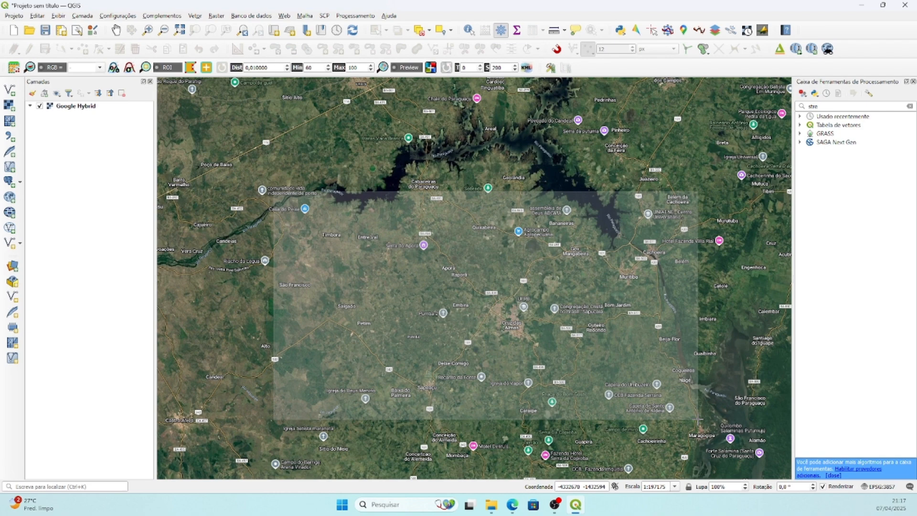
left_click_drag(698, 419, 699, 422)
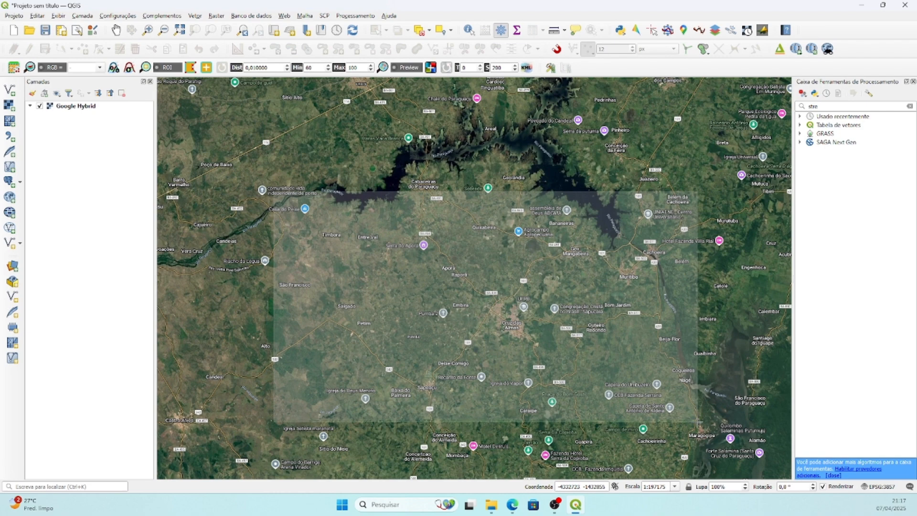
left_click_drag(697, 422, 698, 423)
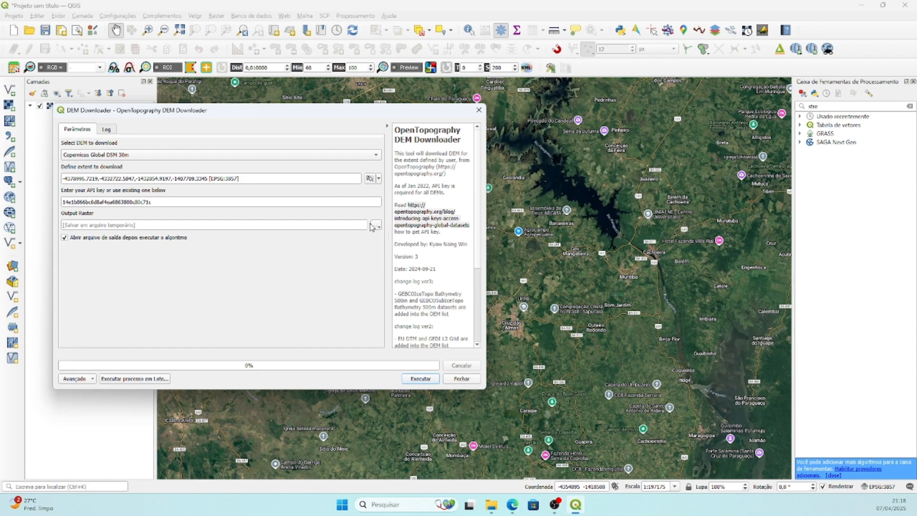
left_click(419, 379)
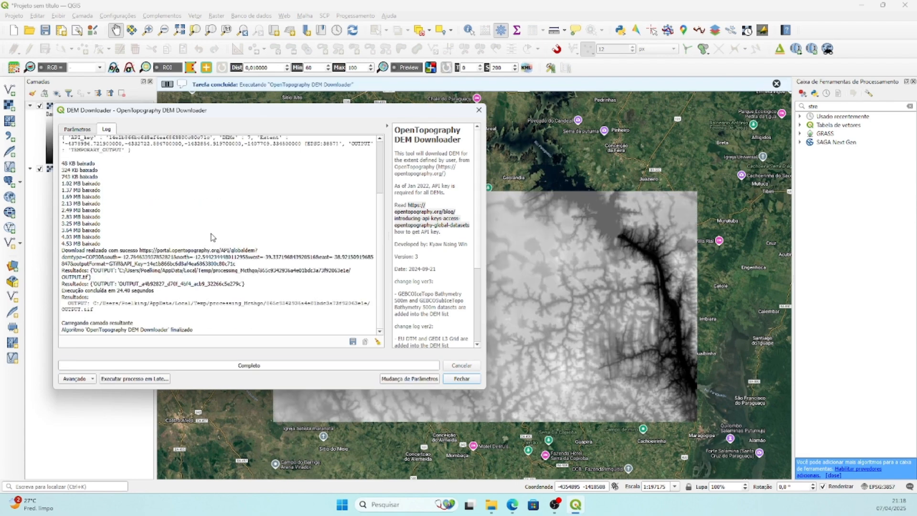
left_click(461, 379)
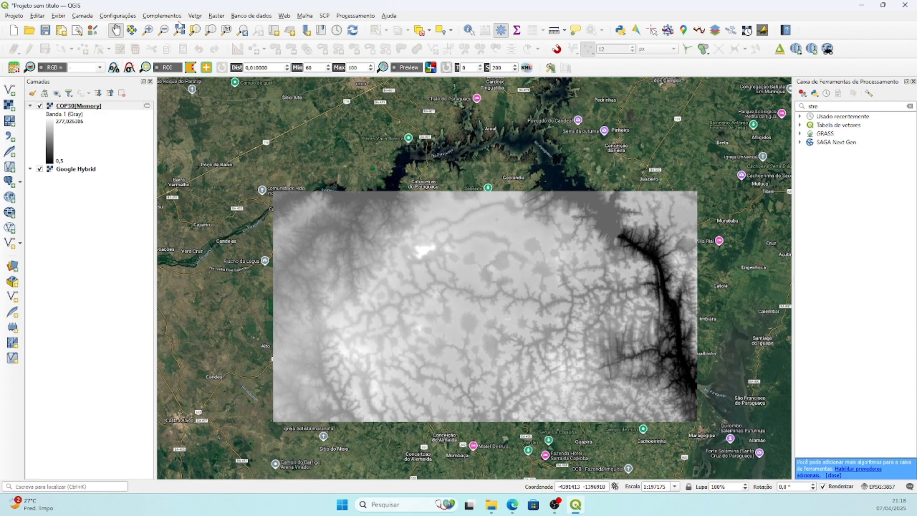
Start reprojecting the COP30[Memory] raster and choose the predefined EPSG:31984 - SIRGAS 2000 / UTM zone 24S as the target CRS.
left_click(221, 18)
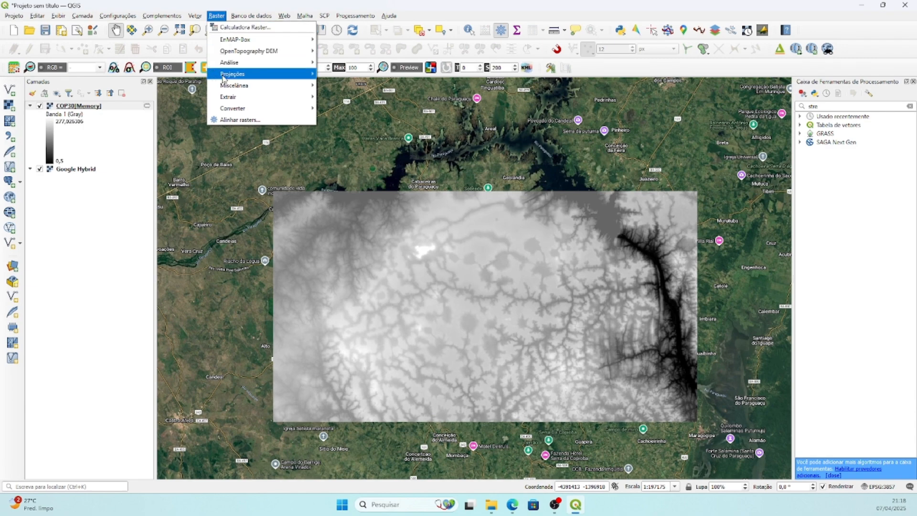
mouse_move(230, 90)
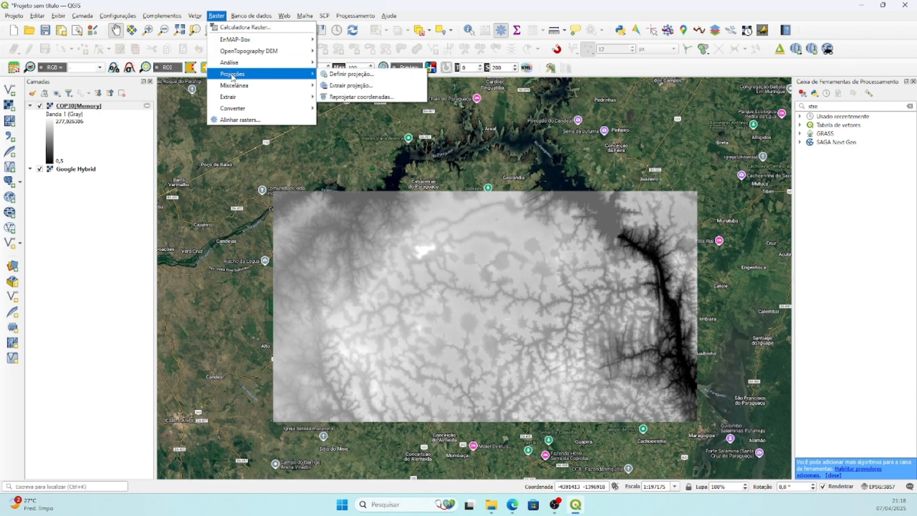
left_click(362, 98)
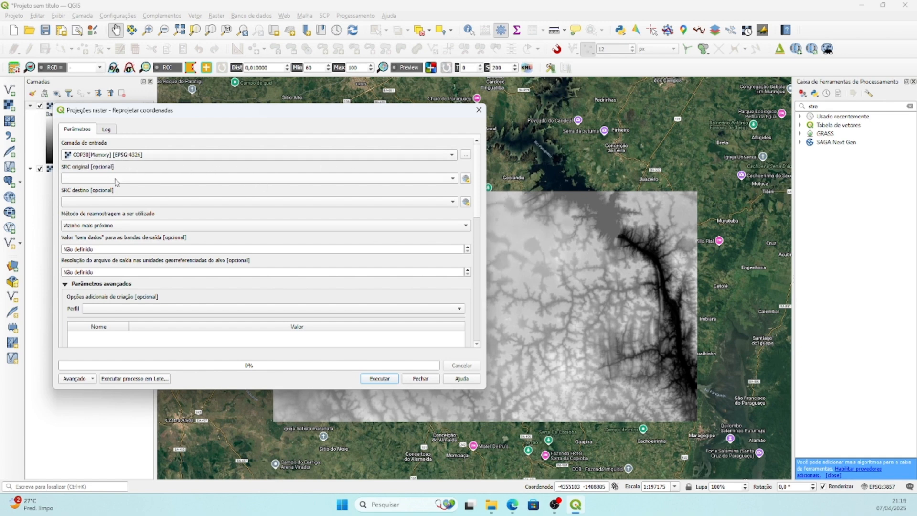
left_click(120, 202)
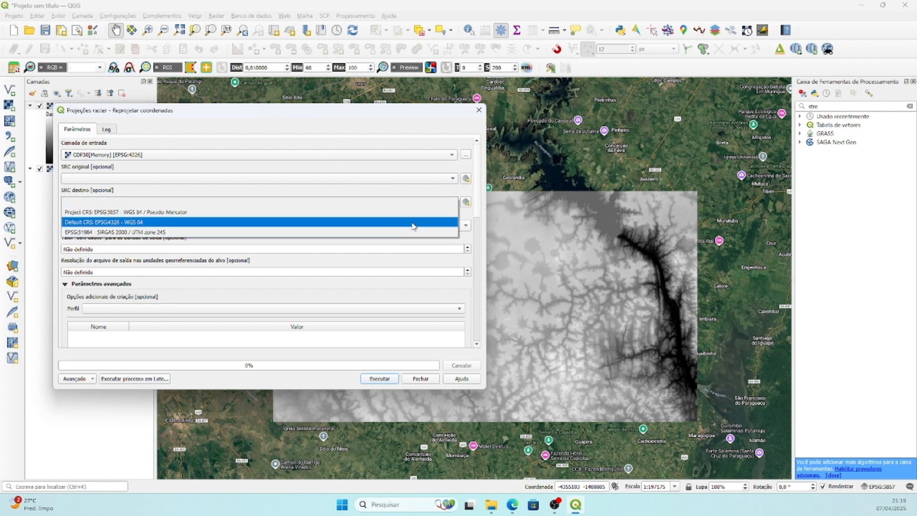
left_click(469, 206)
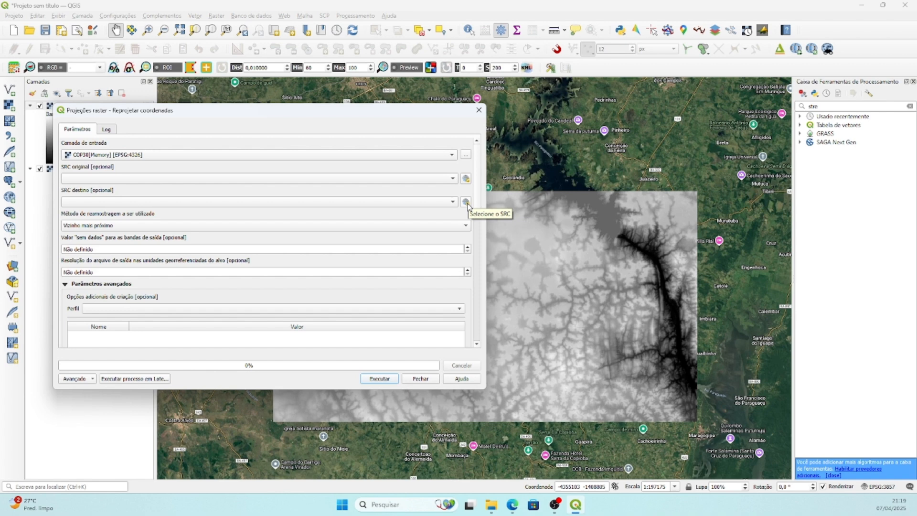
left_click(466, 203)
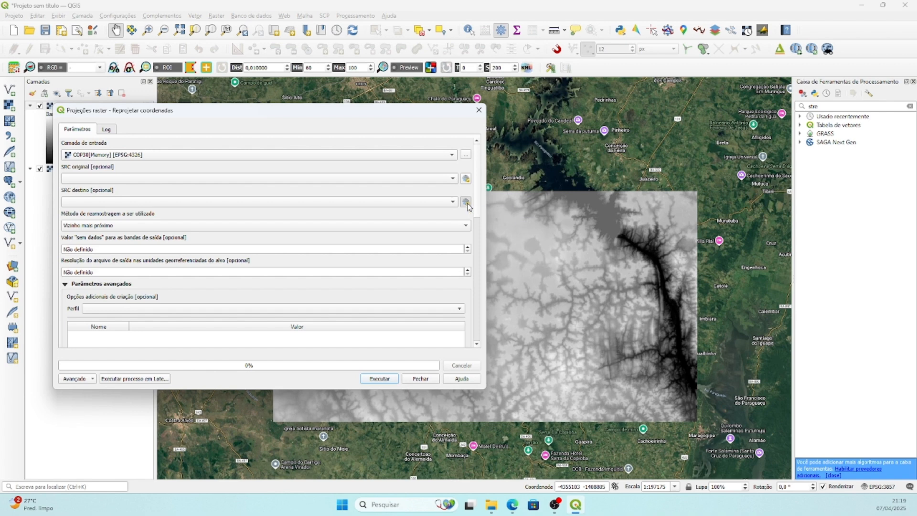
left_click(194, 154)
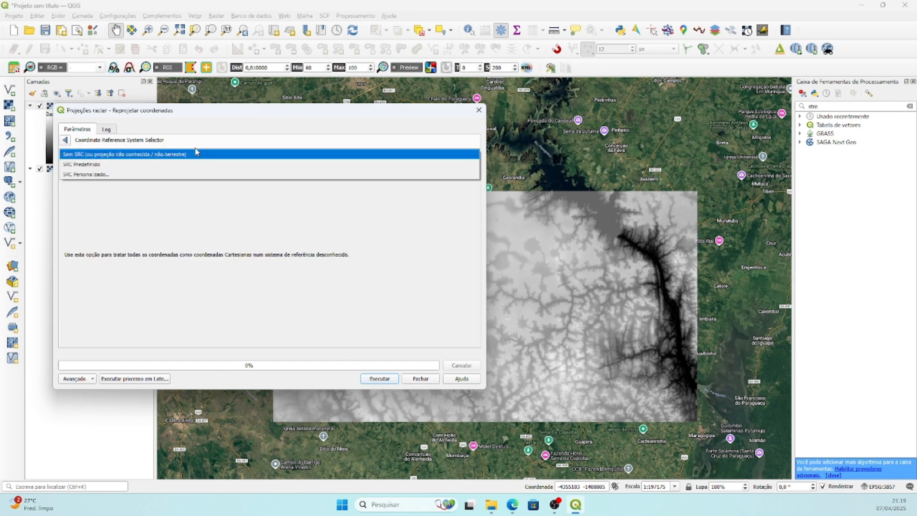
left_click(100, 164)
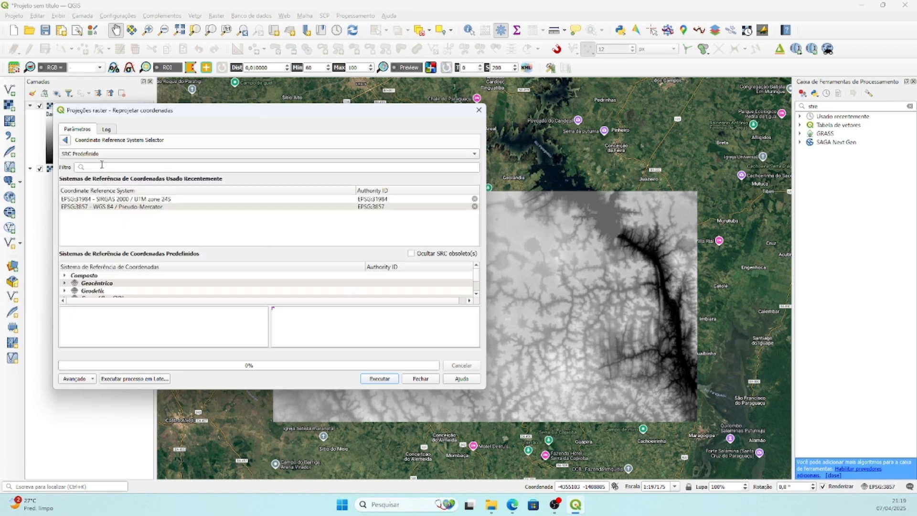
left_click(118, 199)
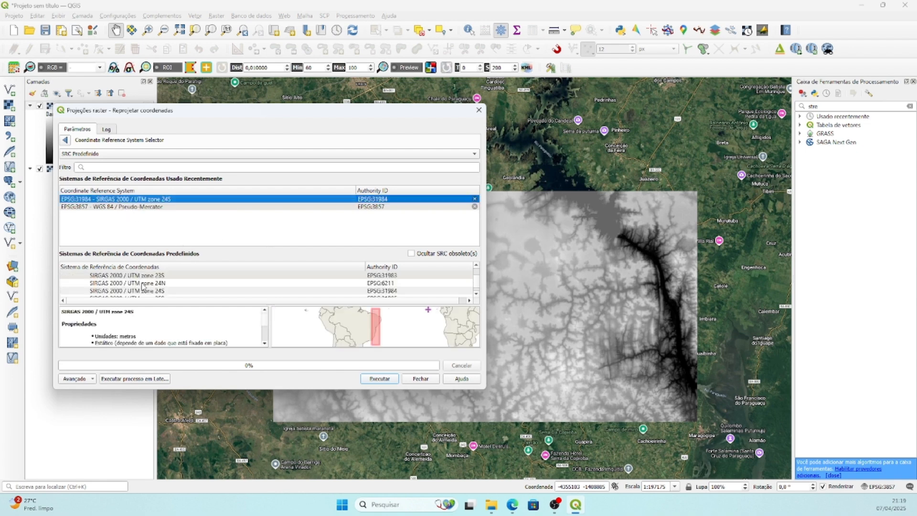
Filter the coordinate reference systems by "sirgas 2000" and enlarge the list of predefined systems.
left_click(127, 166)
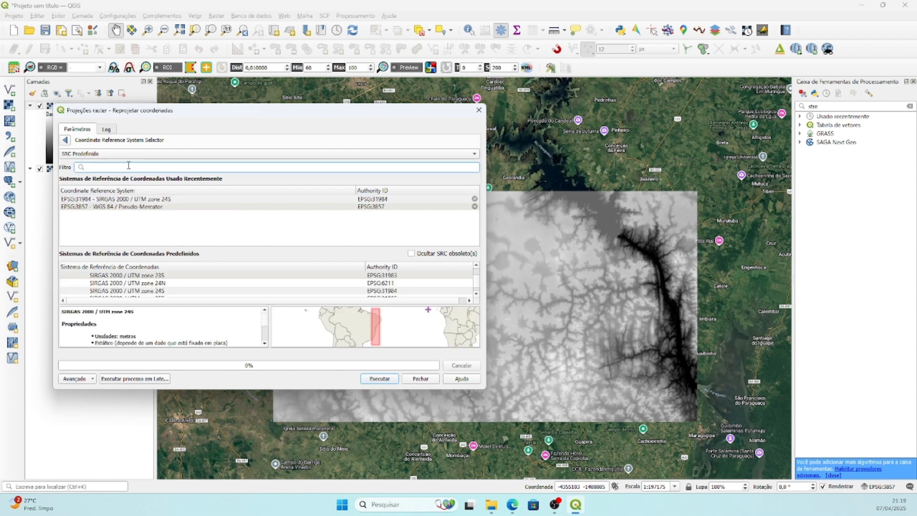
type("sirga")
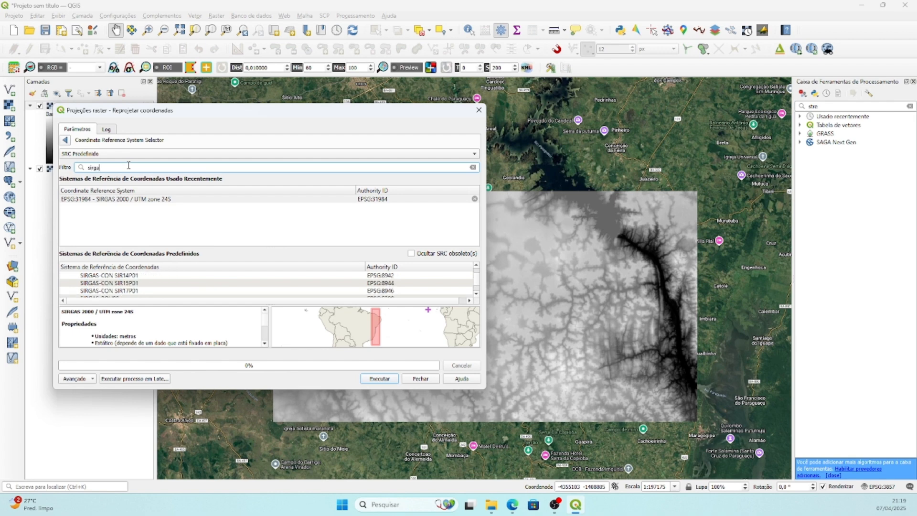
type("s 2000")
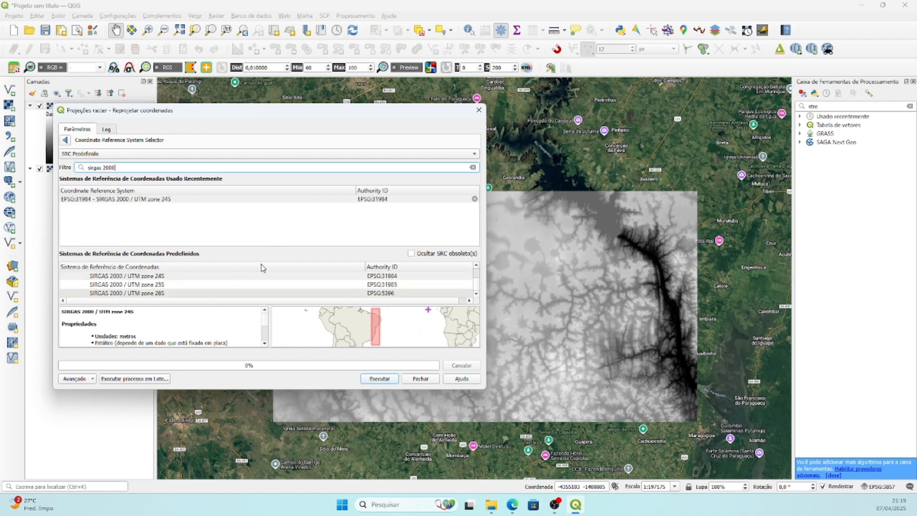
left_click(260, 245)
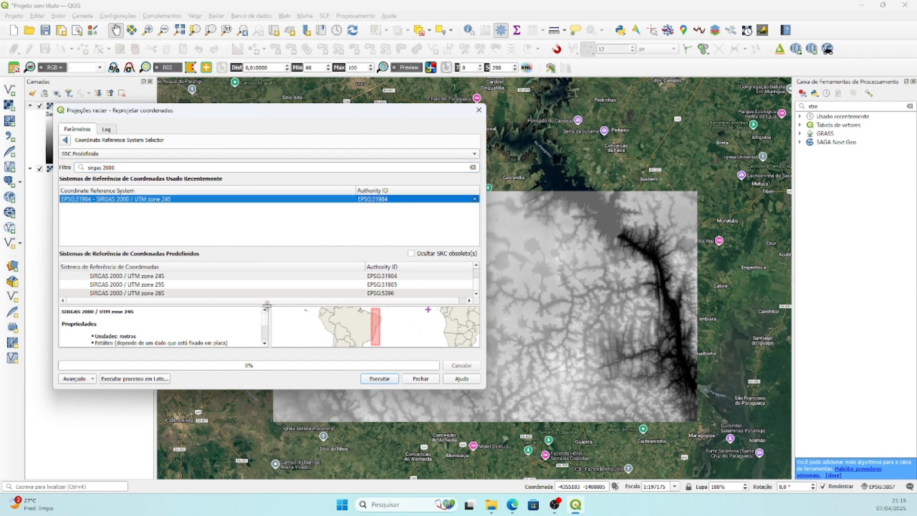
left_click_drag(266, 305, 270, 328)
scroll(132, 285, "up", 3)
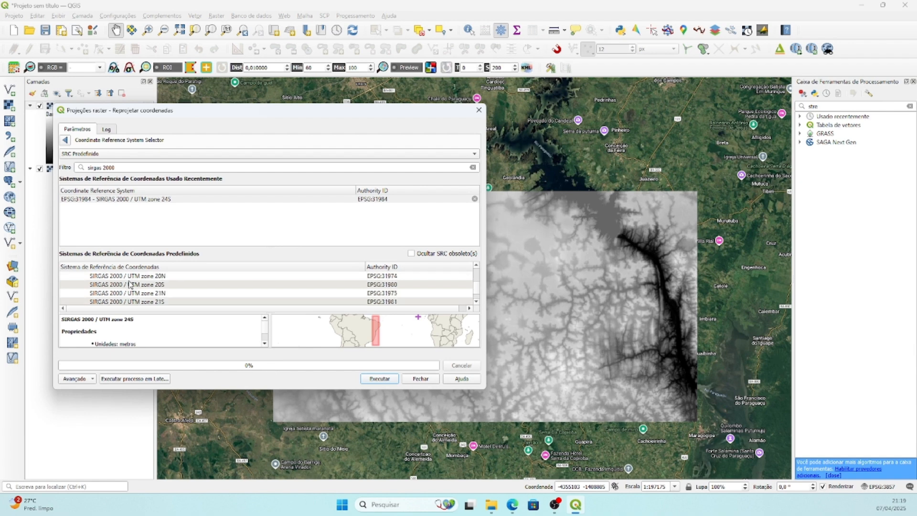
Reproject the raster to the predefined SIRGAS 2000 / UTM zone 24S (EPSG:31984) and hide the original COP30[Memory] layer.
scroll(144, 291, "up", 1)
scroll(143, 290, "down", 1)
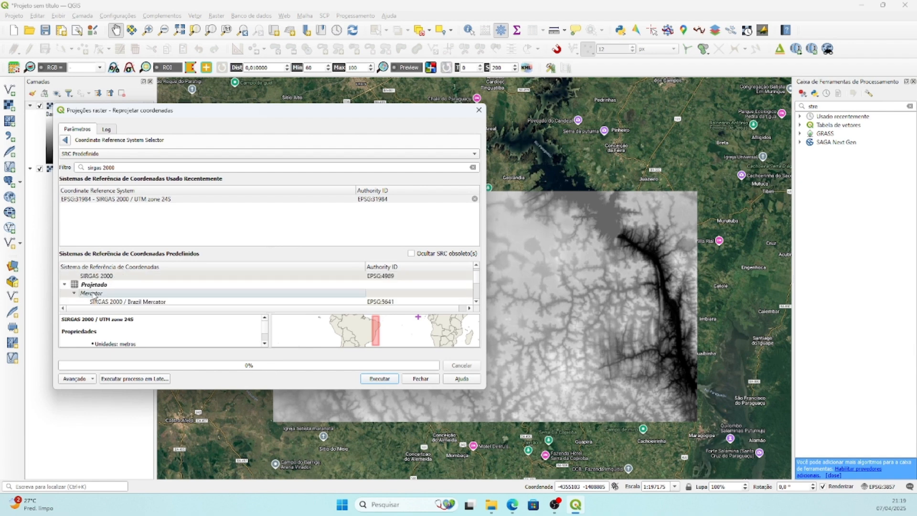
scroll(94, 294, "down", 1)
scroll(94, 294, "down", 1)
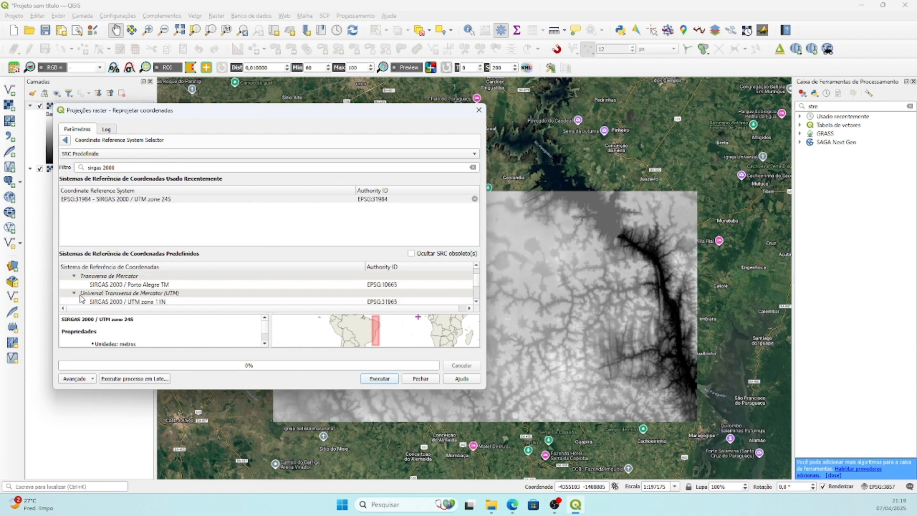
scroll(146, 299, "down", 1)
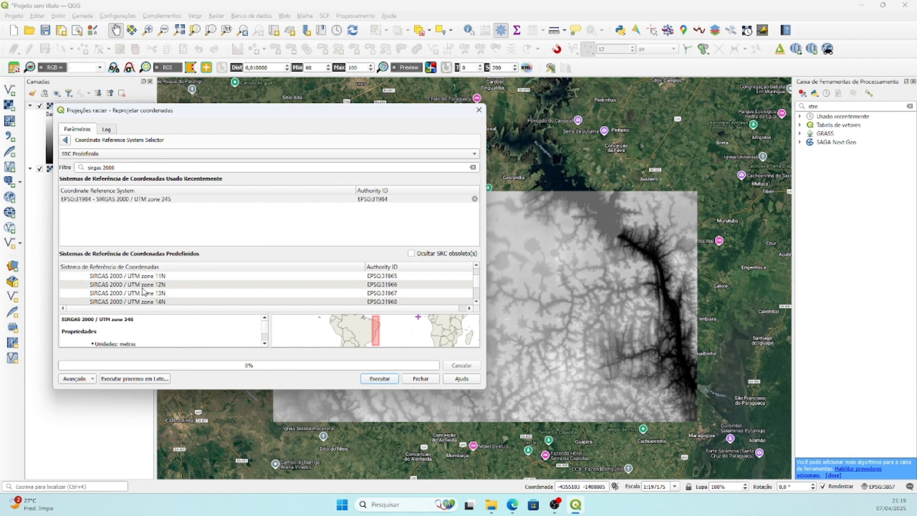
scroll(134, 286, "down", 1)
scroll(134, 287, "down", 5)
left_click(149, 301)
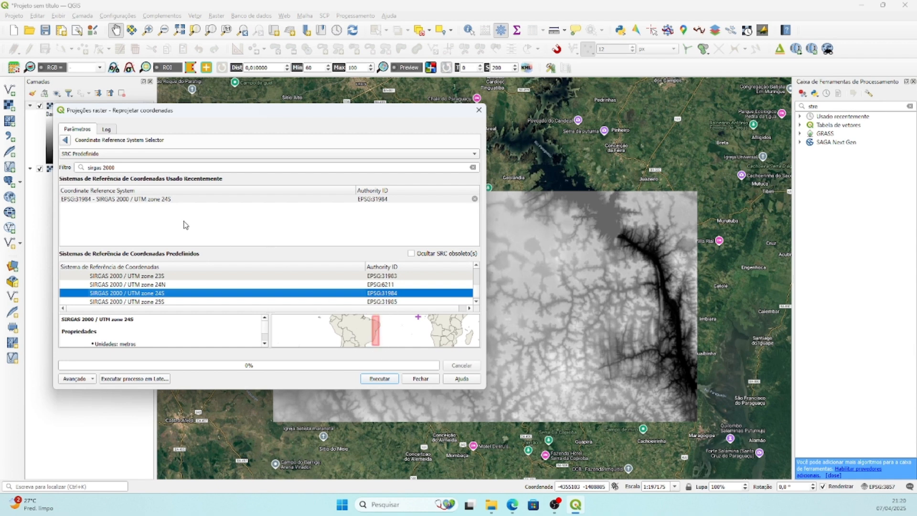
left_click(384, 382)
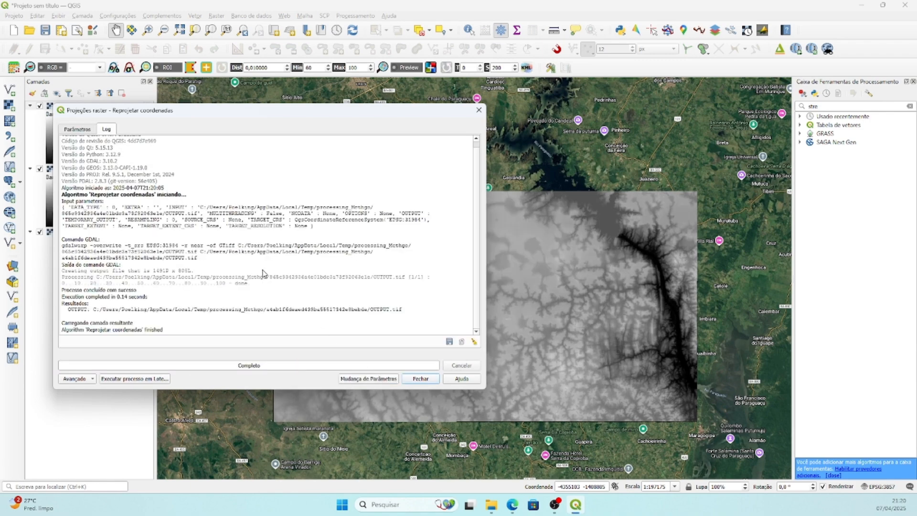
left_click(420, 379)
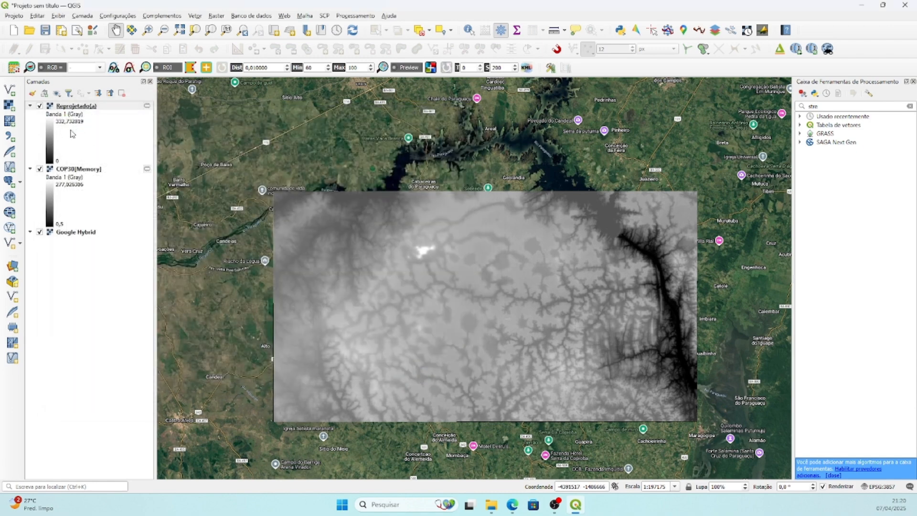
left_click(40, 169)
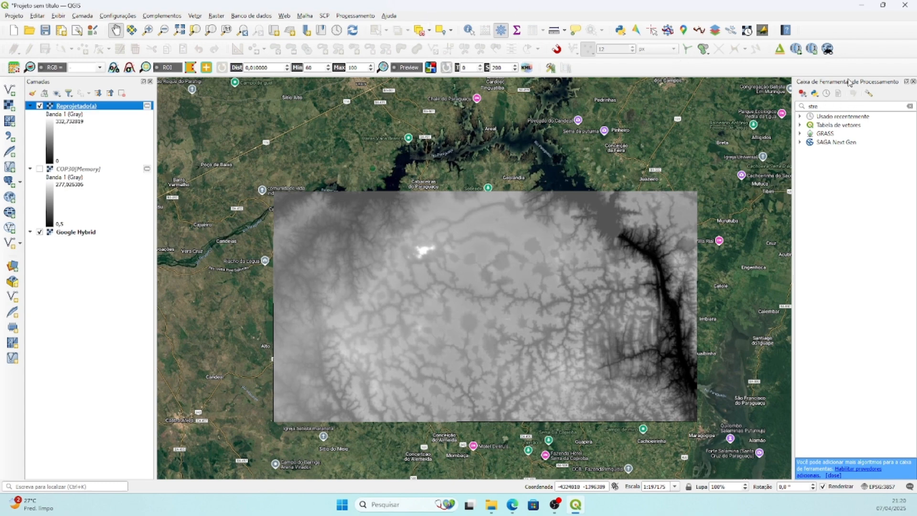
Replace the processing toolbox search with "stre" and open the r.stream.extract tool.
left_click(910, 106)
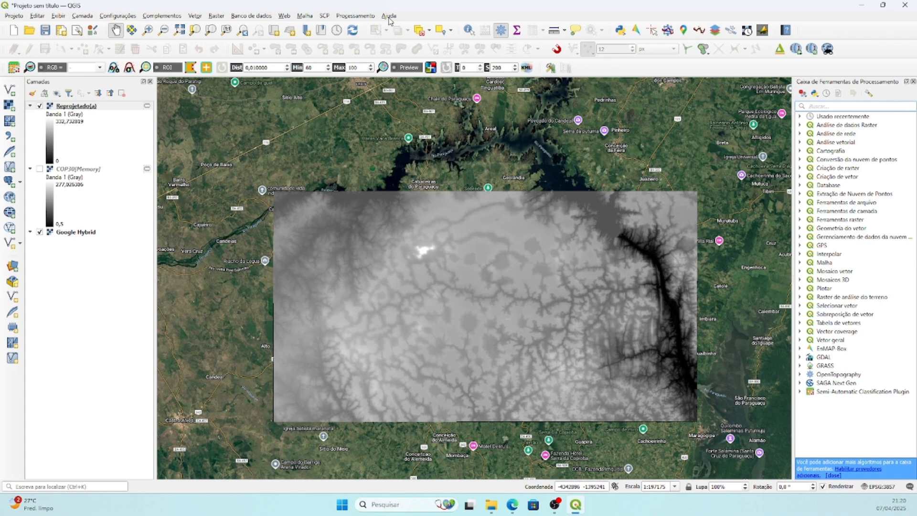
left_click(358, 18)
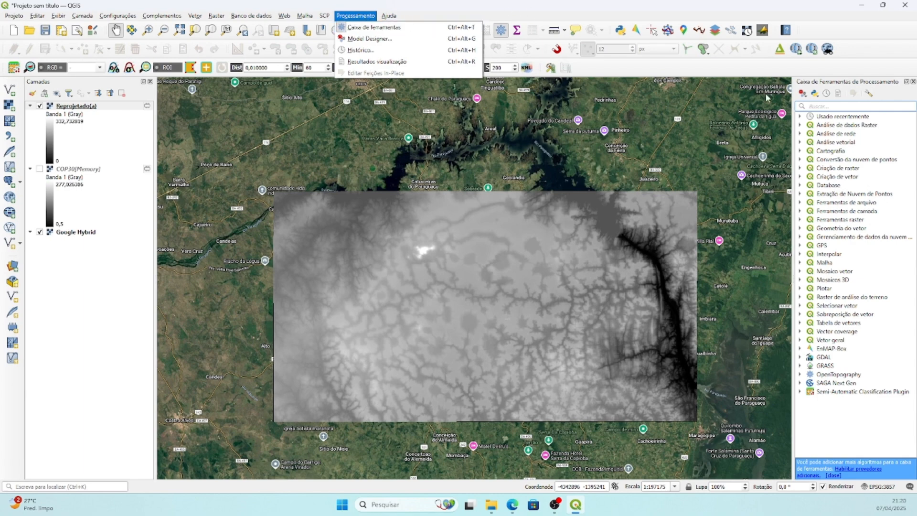
left_click(878, 108)
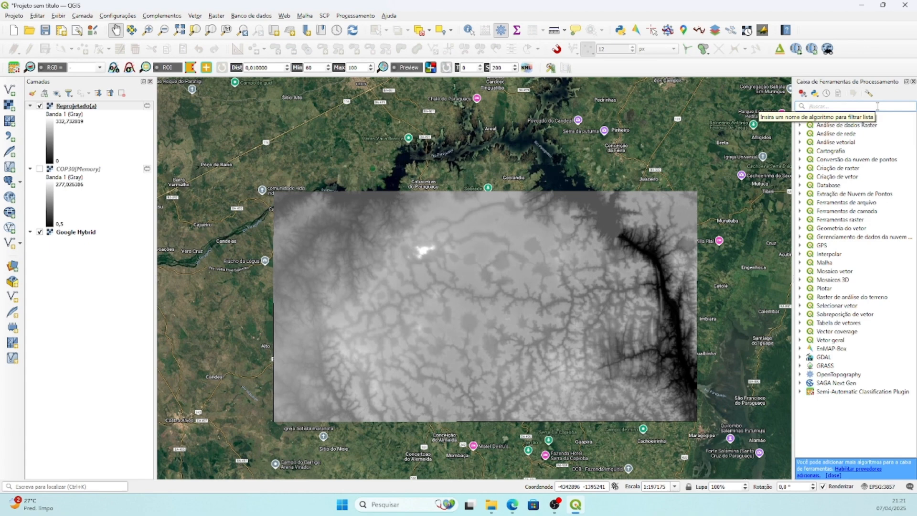
left_click(877, 106)
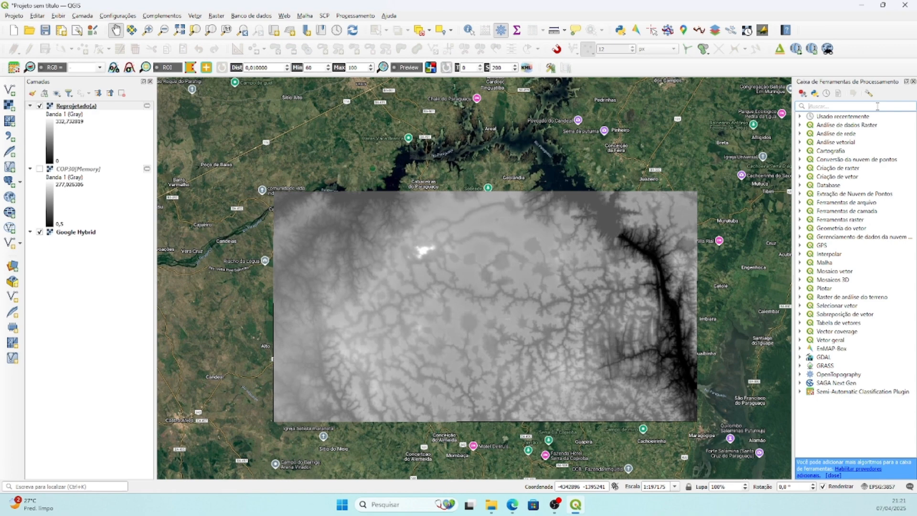
type("stre")
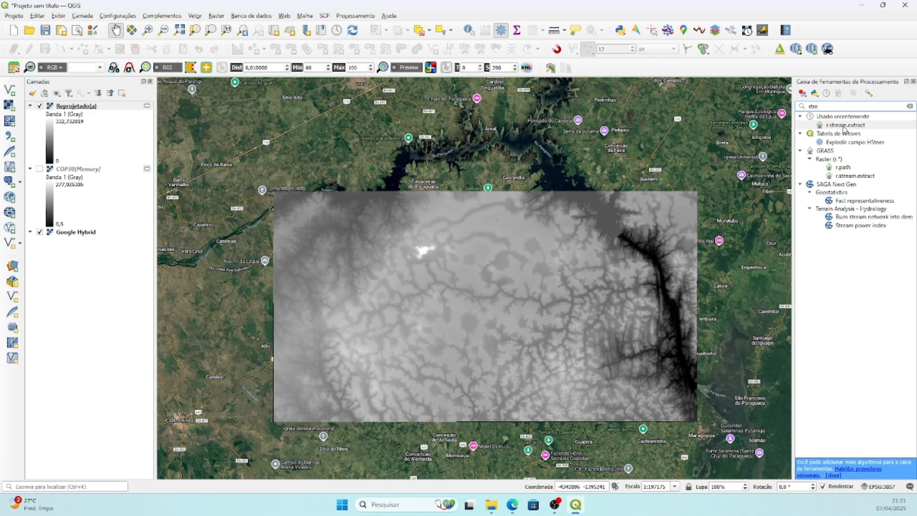
left_click(844, 125)
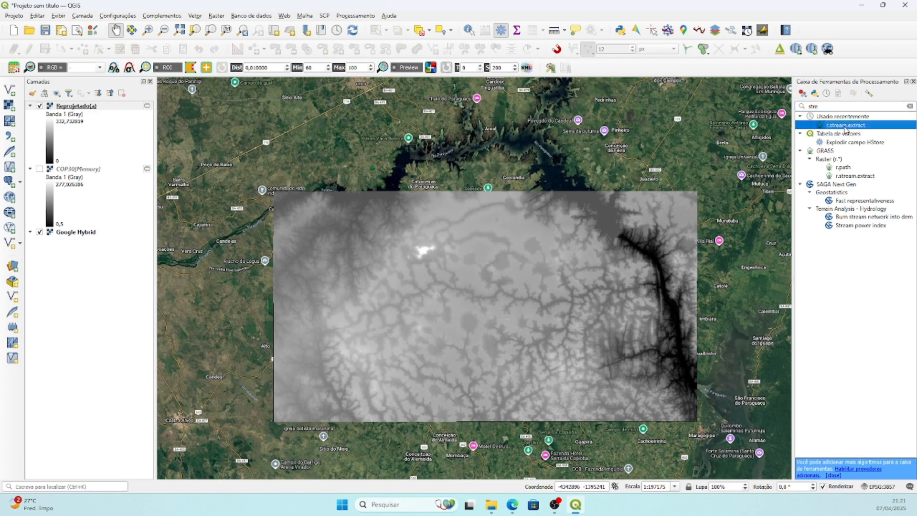
double_click(844, 126)
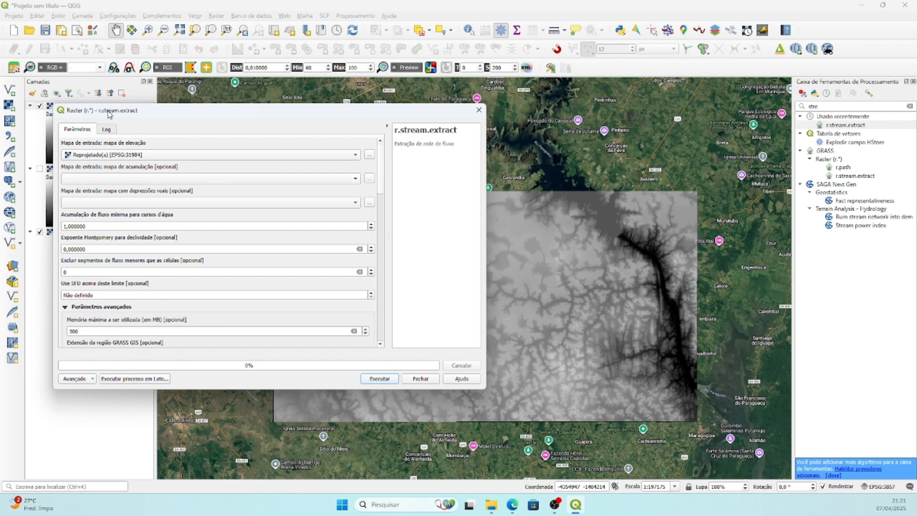
Set the minimum flow accumulation for streams to 1000 and narrow the r.stream.extract dialog to uncover more of the map.
left_click_drag(109, 114, 187, 93)
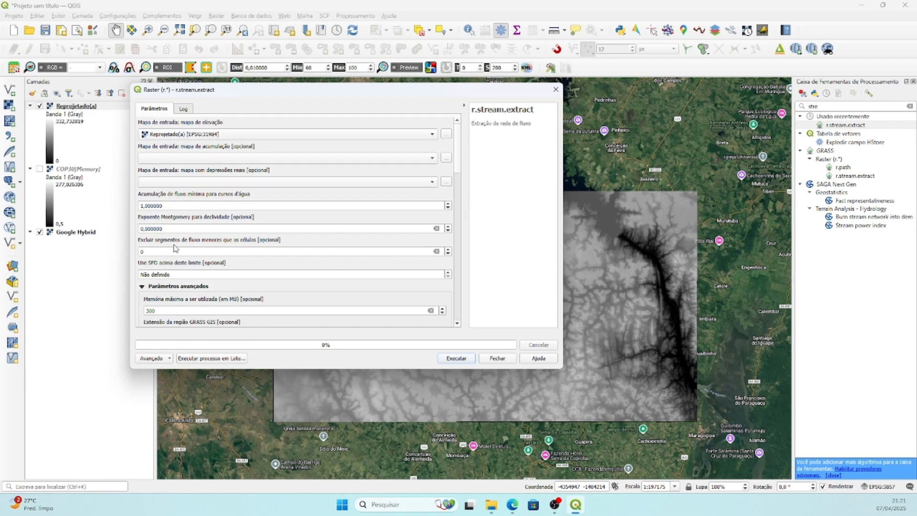
left_click(142, 206)
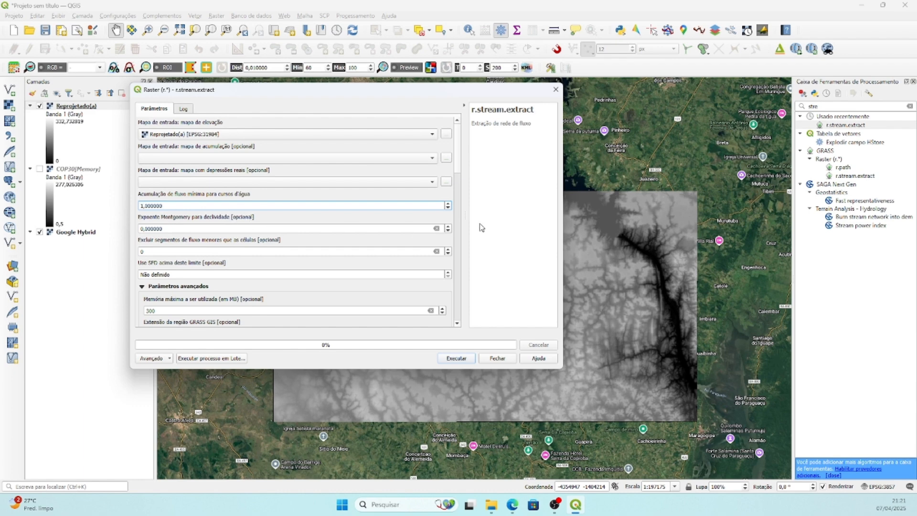
type("000")
left_click_drag(492, 94, 415, 38)
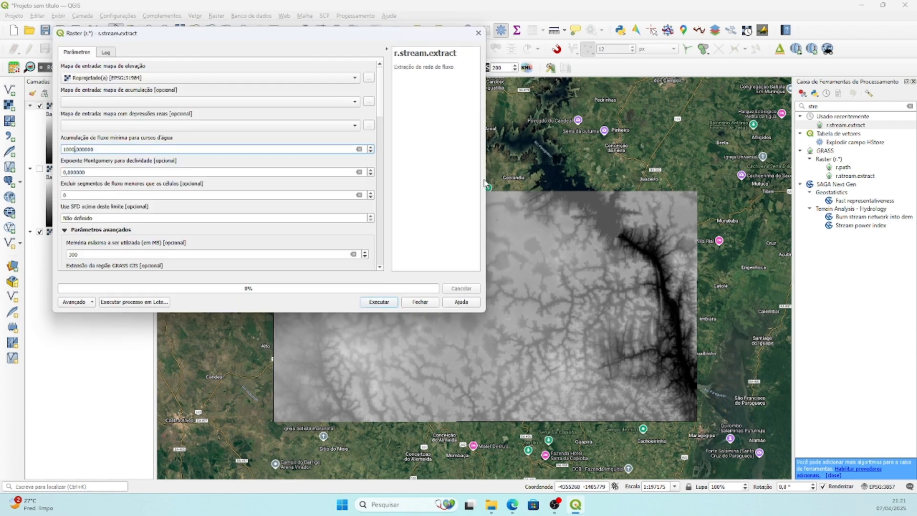
left_click_drag(484, 183, 369, 181)
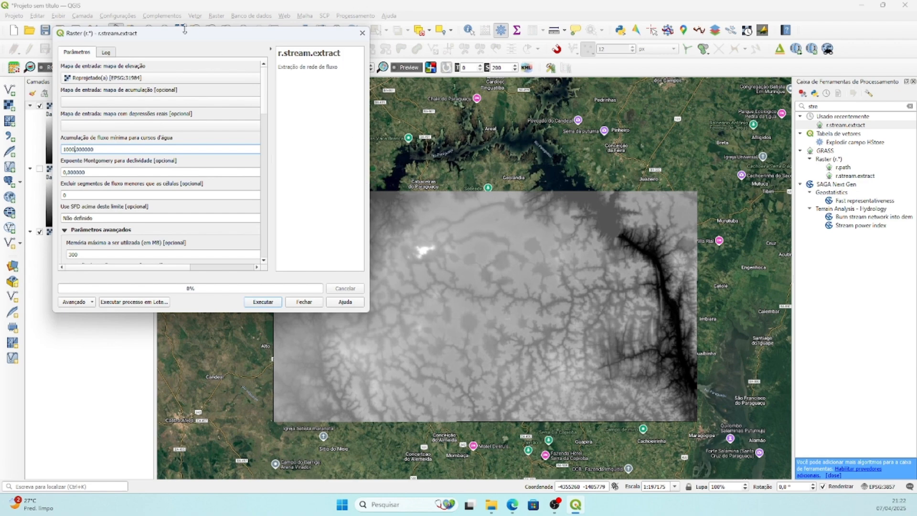
left_click_drag(184, 33, 289, 32)
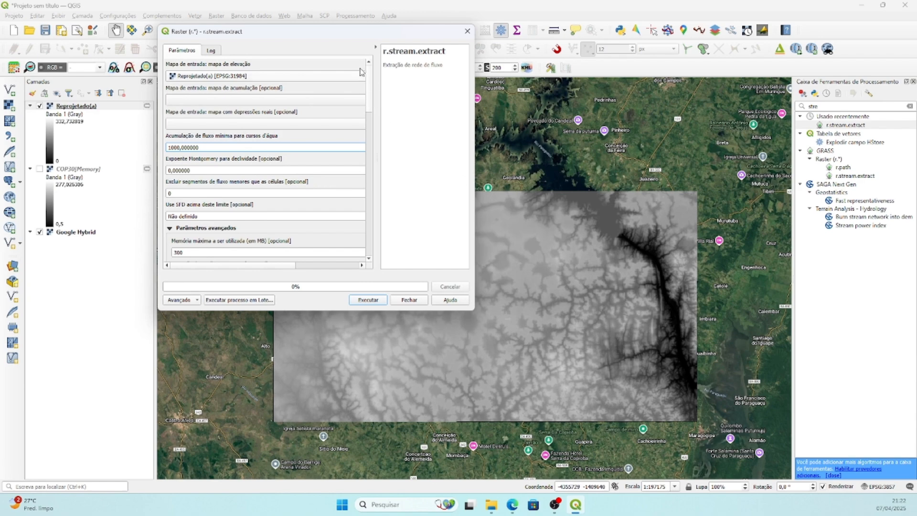
left_click_drag(356, 36, 239, 44)
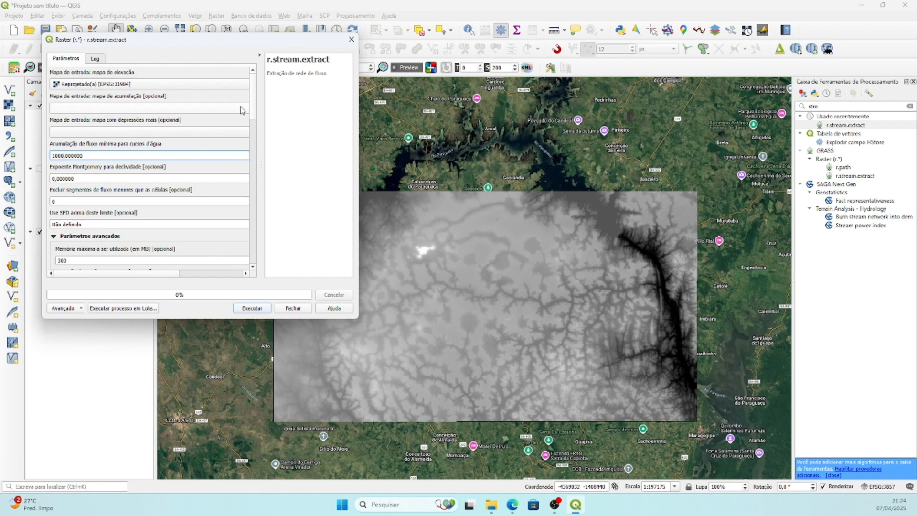
Run r.stream.extract on the reprojected DEM with temporary outputs for stream raster, stream vector and flow direction, and close the dialog.
scroll(256, 113, "down", 1)
left_click_drag(256, 113, 253, 270)
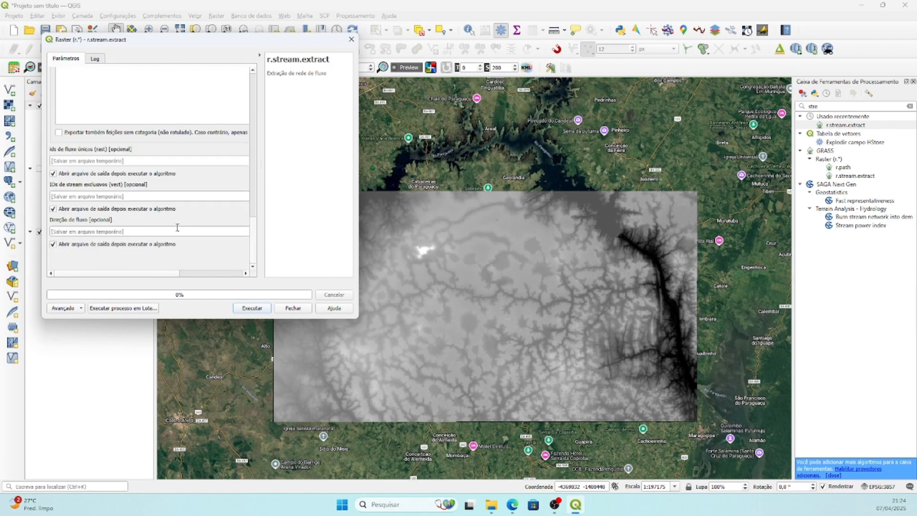
left_click(253, 308)
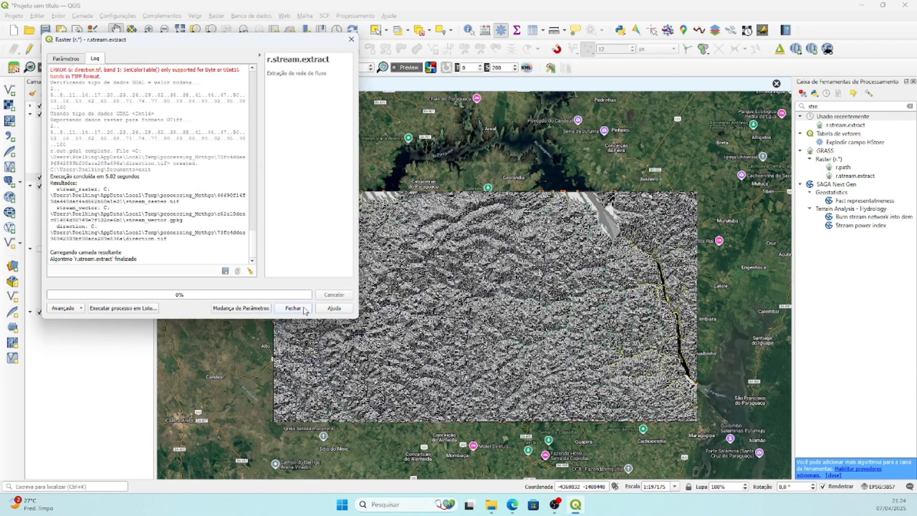
left_click(294, 308)
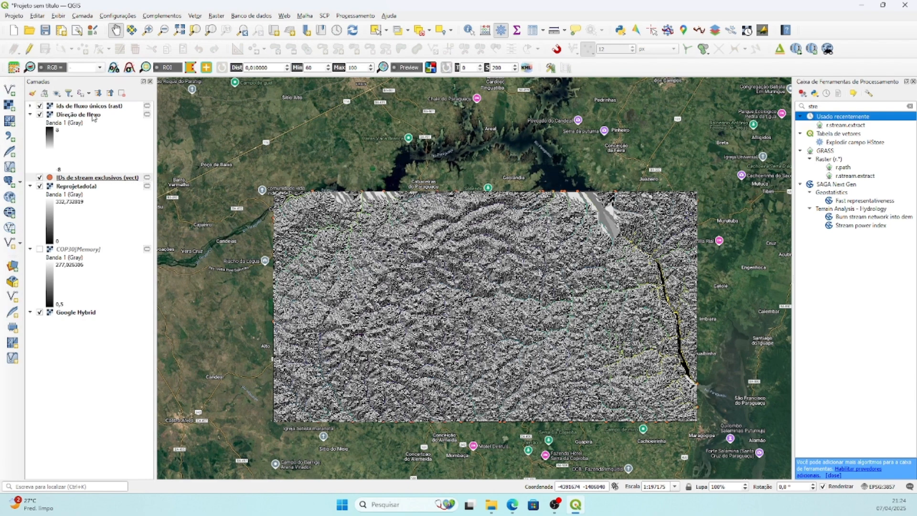
Hide the Direção de fluxo layer so the extracted streams can be inspected over the DEM.
scroll(664, 278, "up", 1)
scroll(664, 279, "up", 2)
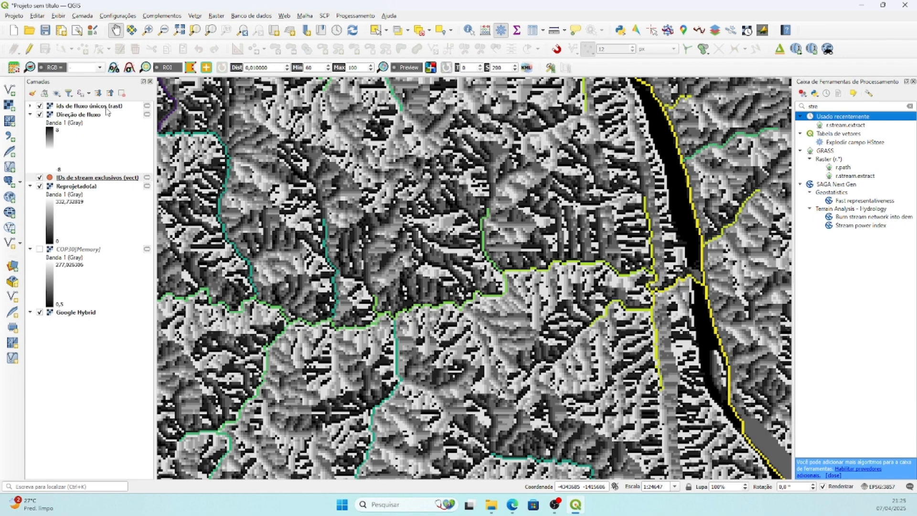
left_click(40, 115)
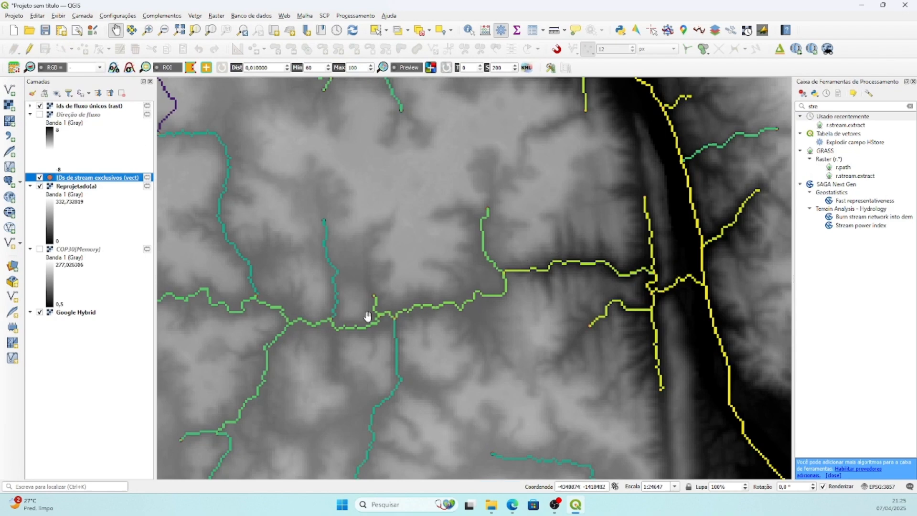
Inspect the stream cells against the relief and hide the Reprojetado(a) raster to compare them with the Google Hybrid imagery.
left_click_drag(255, 309, 391, 278)
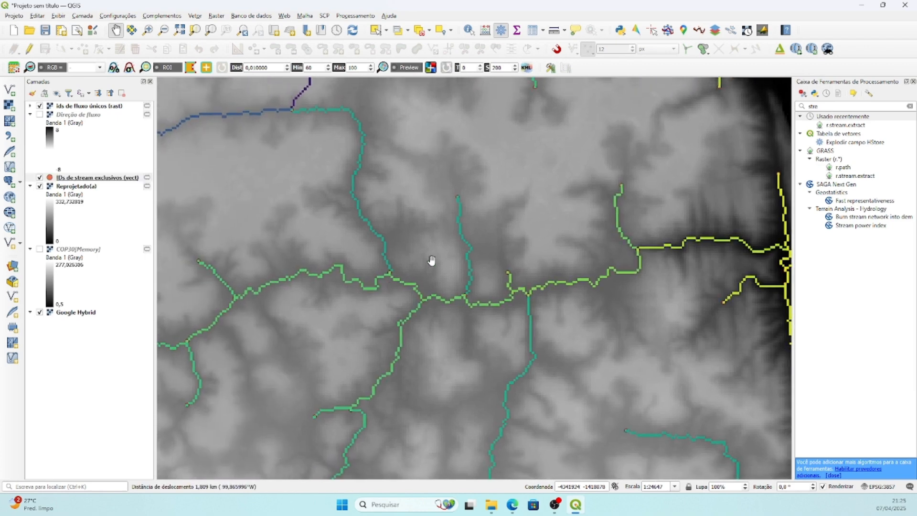
scroll(456, 196, "up", 2)
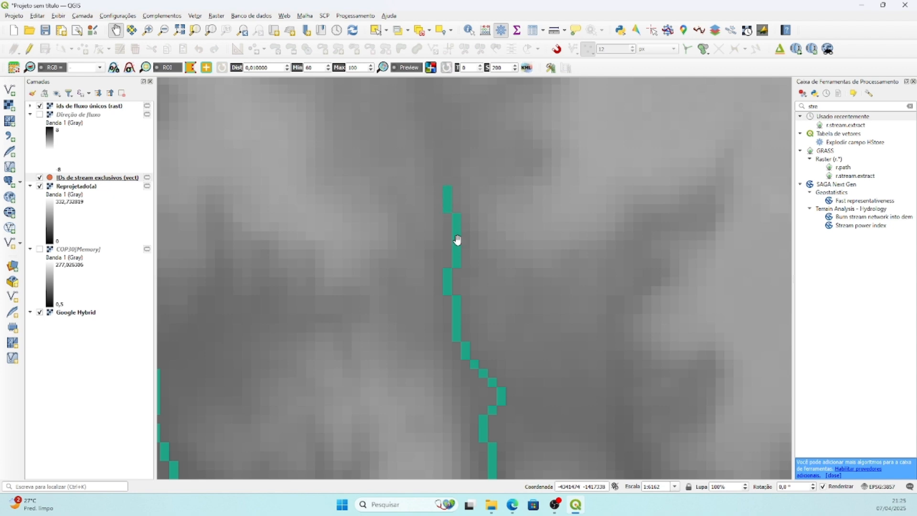
scroll(456, 351, "down", 2)
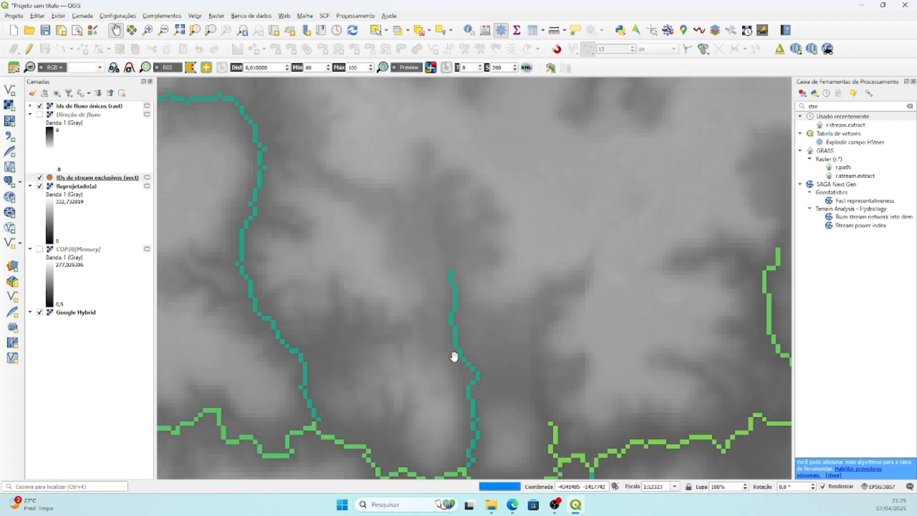
left_click_drag(458, 364, 431, 216)
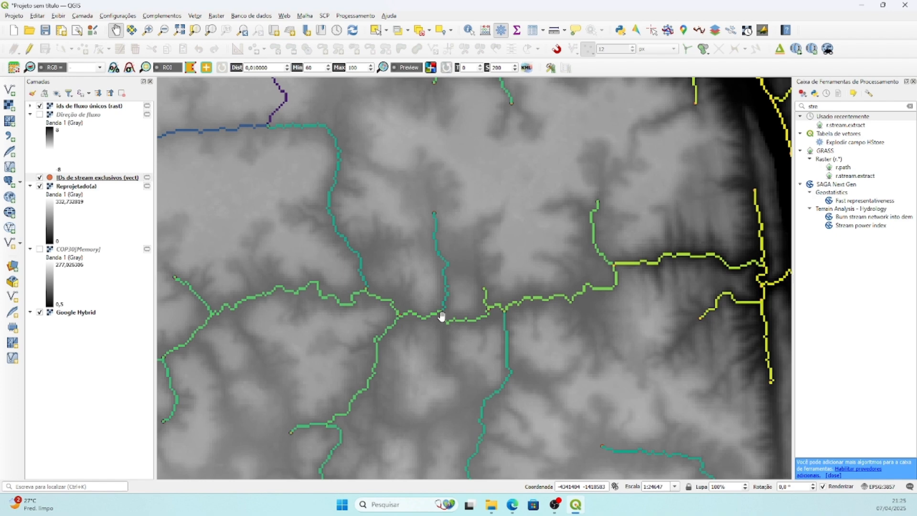
left_click(40, 187)
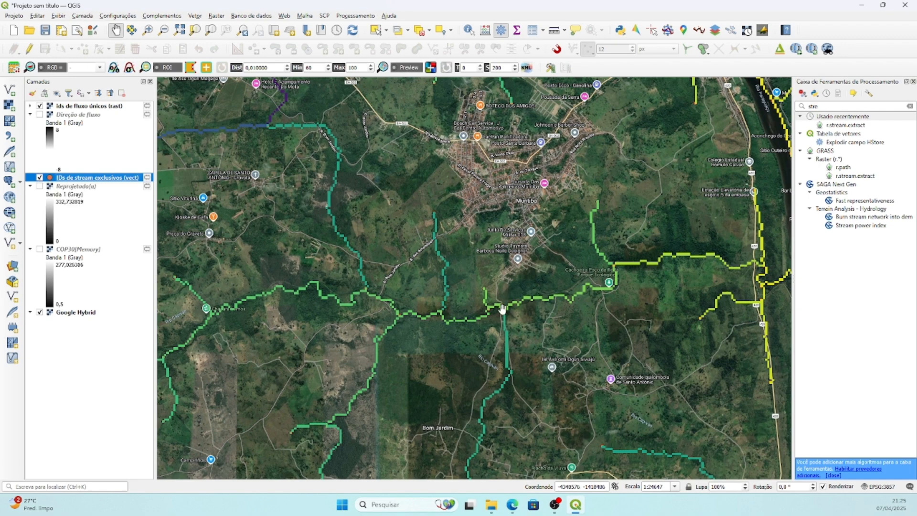
Follow the extracted Rio Capivari stream cells over the Google Hybrid imagery to the Rio Paraguaçu, and review the surrounding drainage network.
scroll(505, 309, "up", 1)
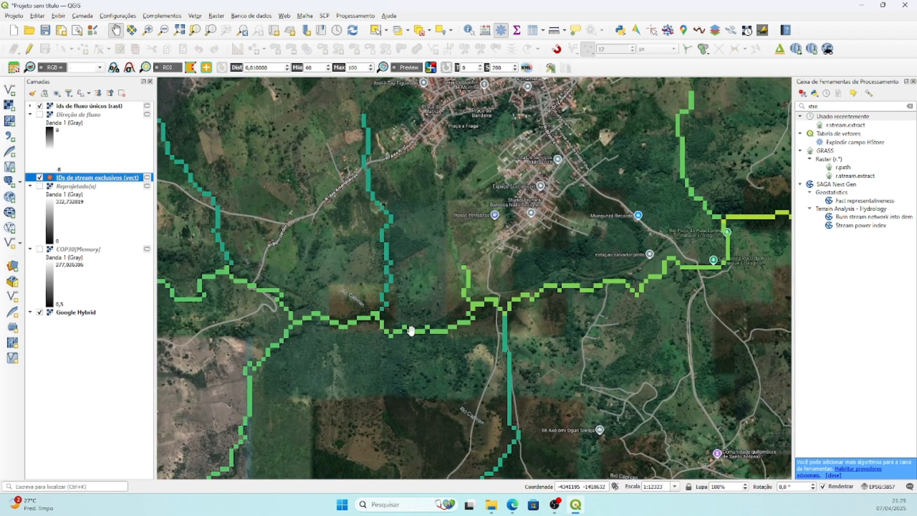
left_click_drag(614, 273, 396, 329)
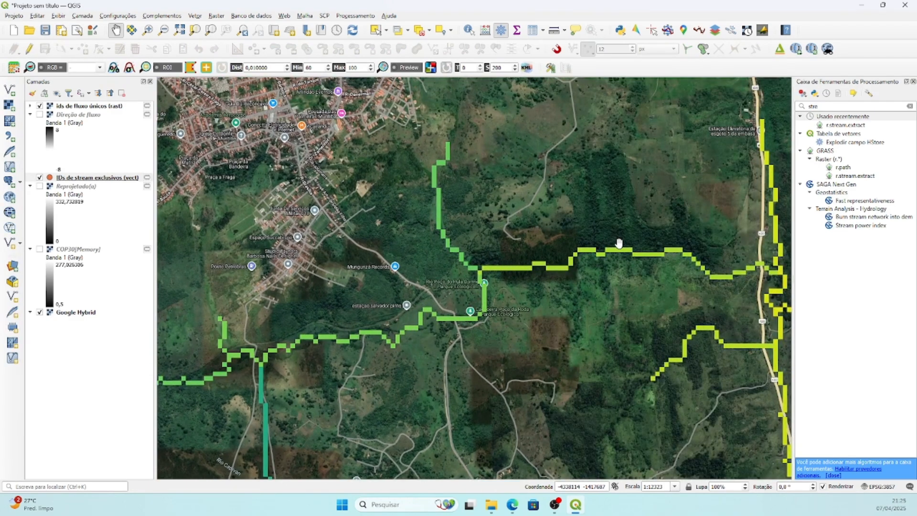
left_click_drag(618, 243, 457, 258)
scroll(564, 265, "up", 1)
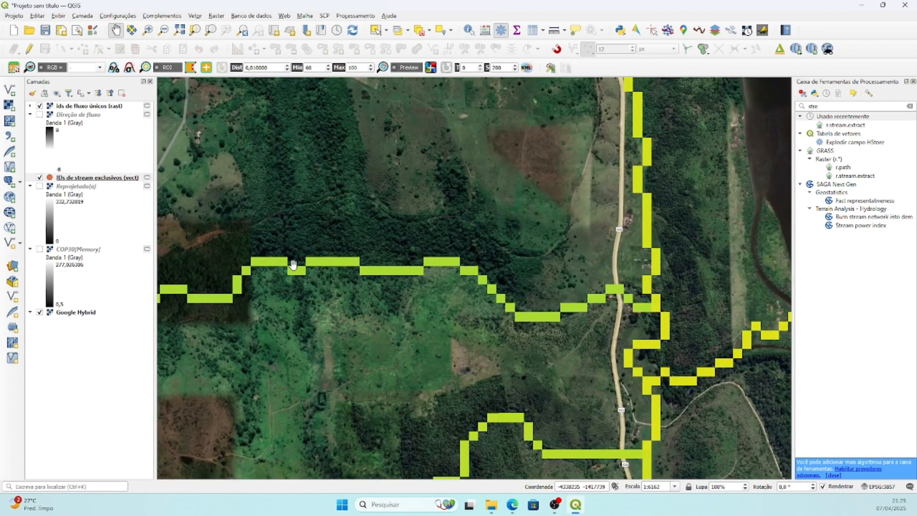
left_click_drag(702, 372, 583, 338)
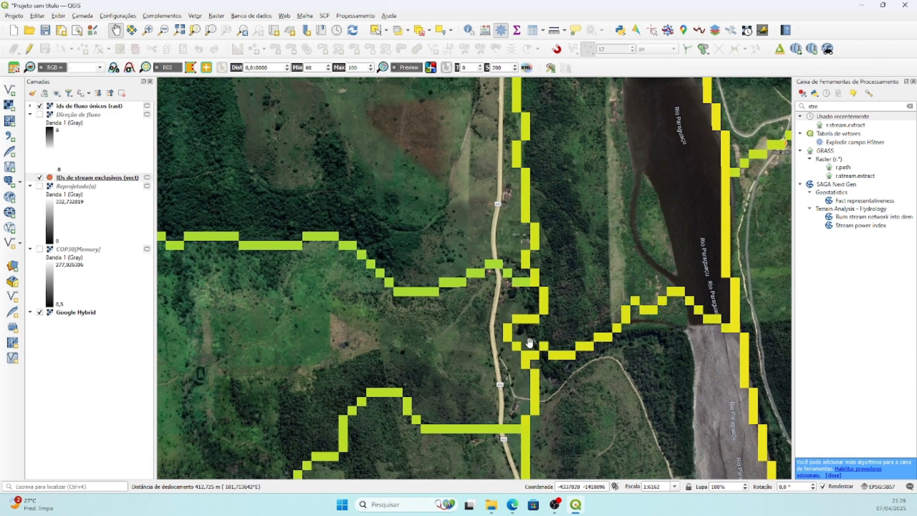
left_click_drag(339, 278, 719, 289)
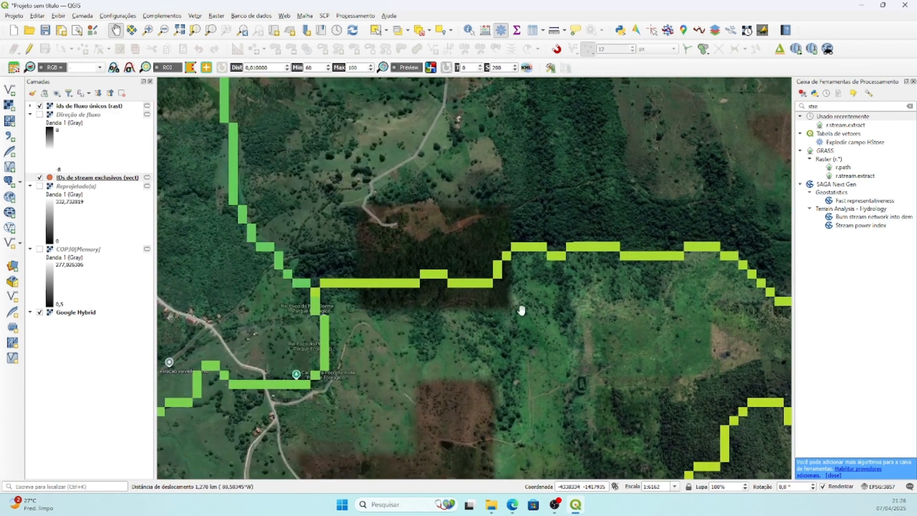
left_click_drag(254, 368, 594, 286)
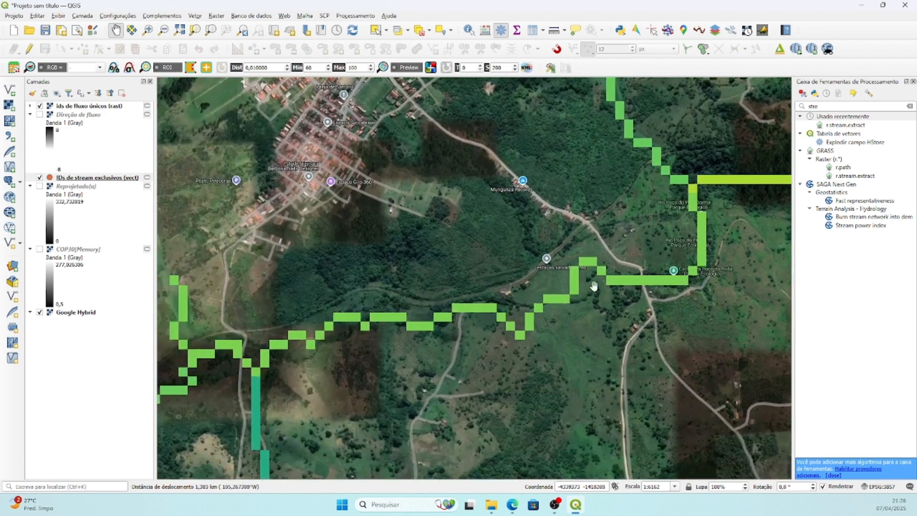
left_click_drag(269, 337, 601, 301)
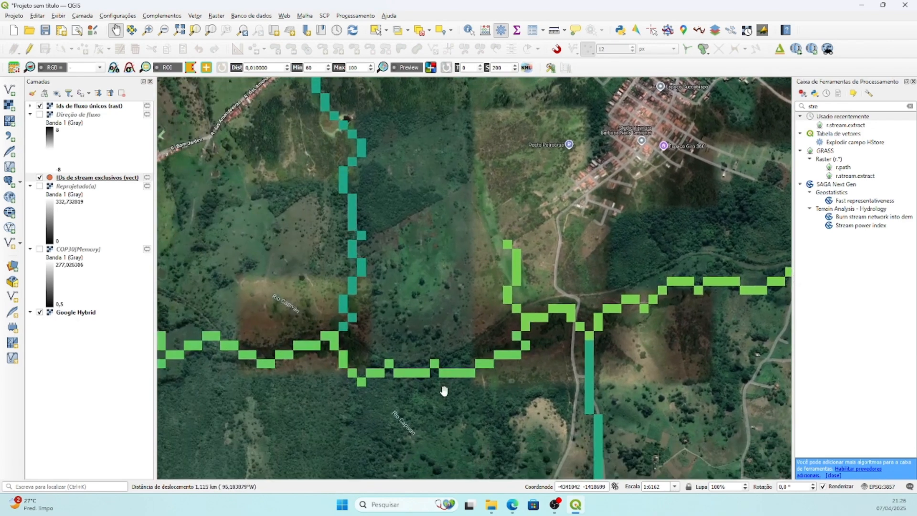
scroll(330, 373, "down", 3)
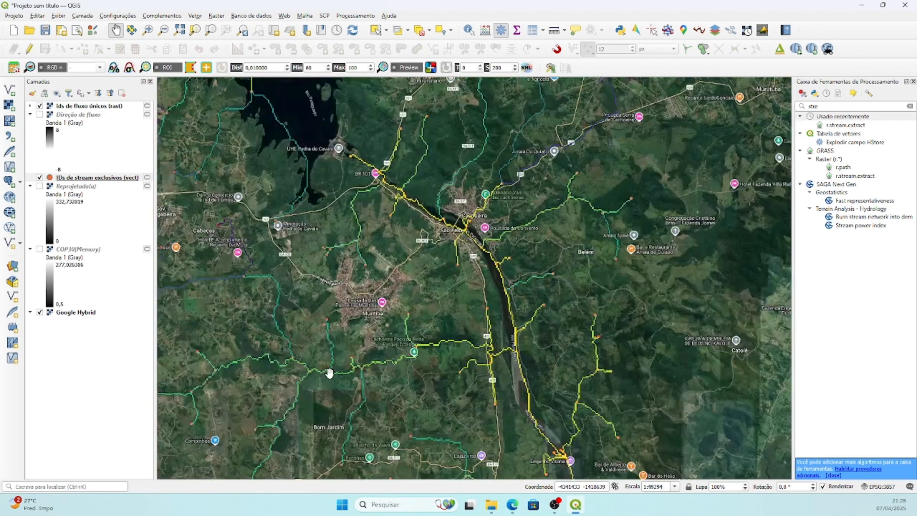
left_click_drag(354, 389, 518, 270)
scroll(454, 287, "down", 1)
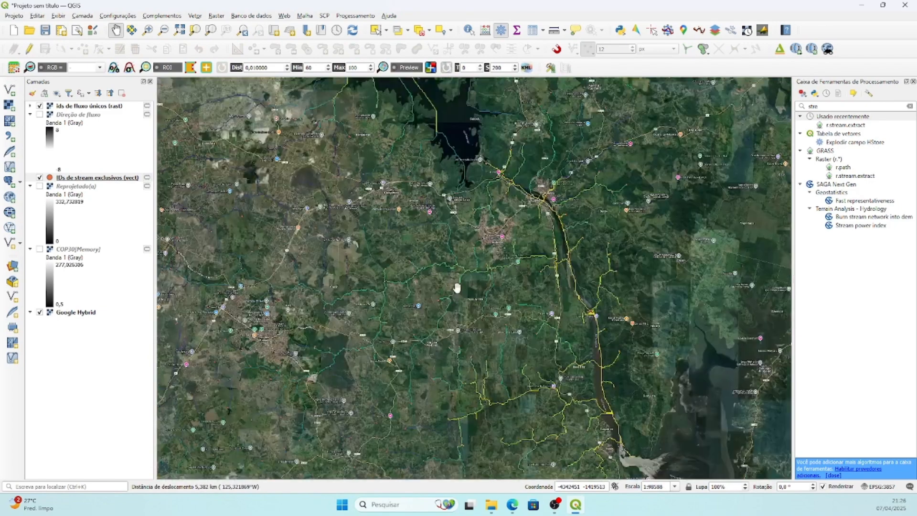
left_click_drag(399, 306, 485, 297)
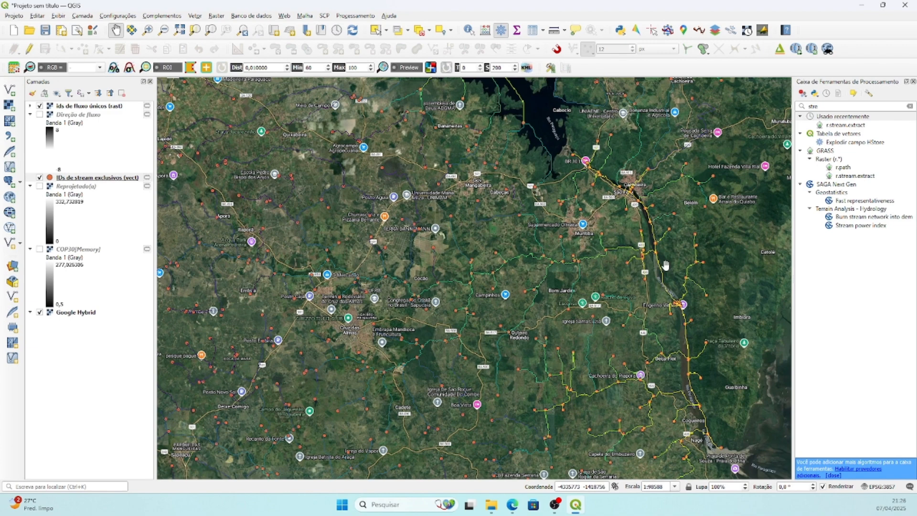
Examine closely the stream cells where the Rio Capivari joins the Rio Paraguaçu to locate the basin outlet.
scroll(664, 263, "up", 1)
scroll(637, 228, "up", 1)
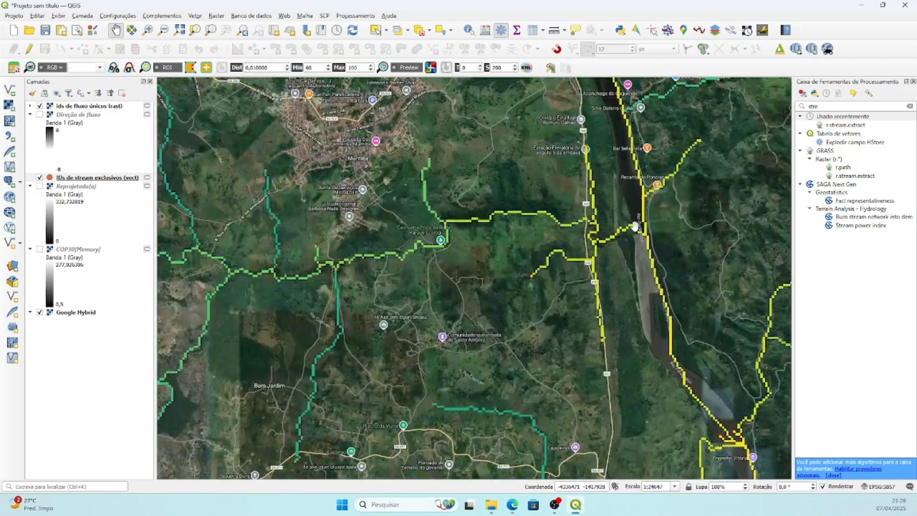
scroll(633, 231, "up", 1)
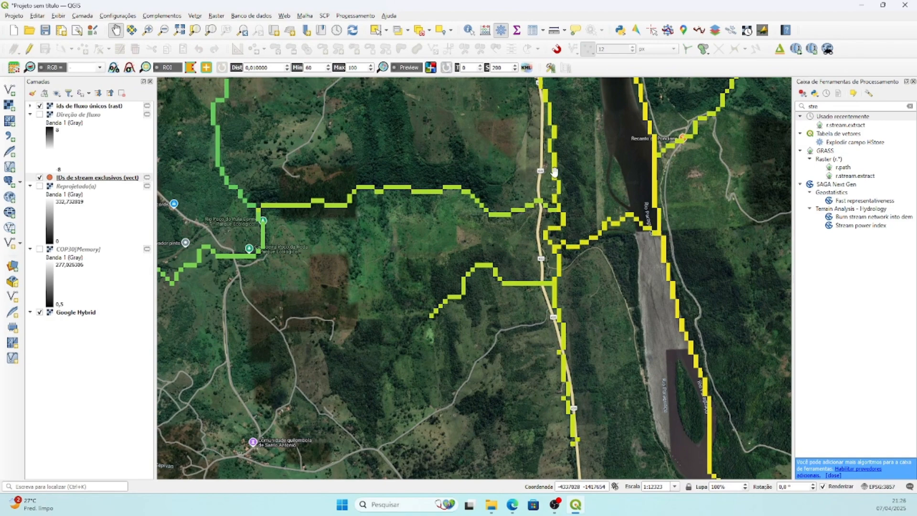
left_click_drag(629, 231, 477, 250)
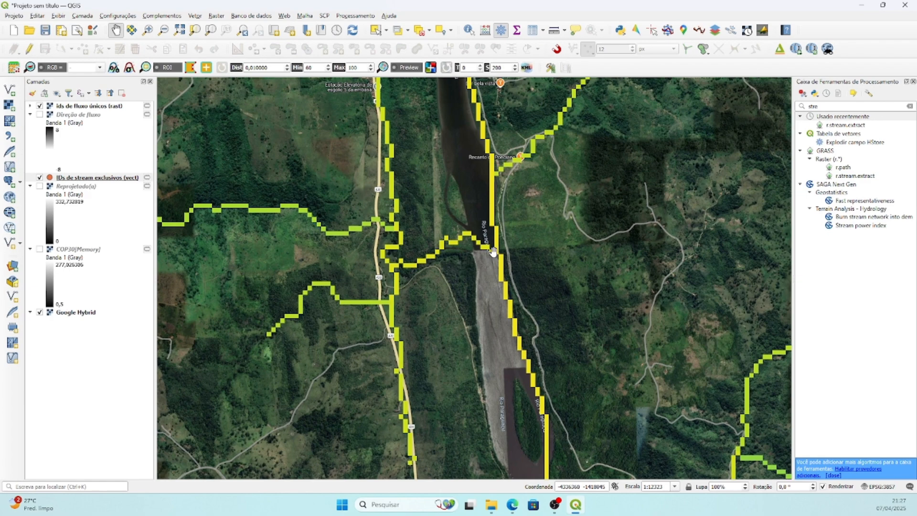
scroll(492, 251, "up", 1)
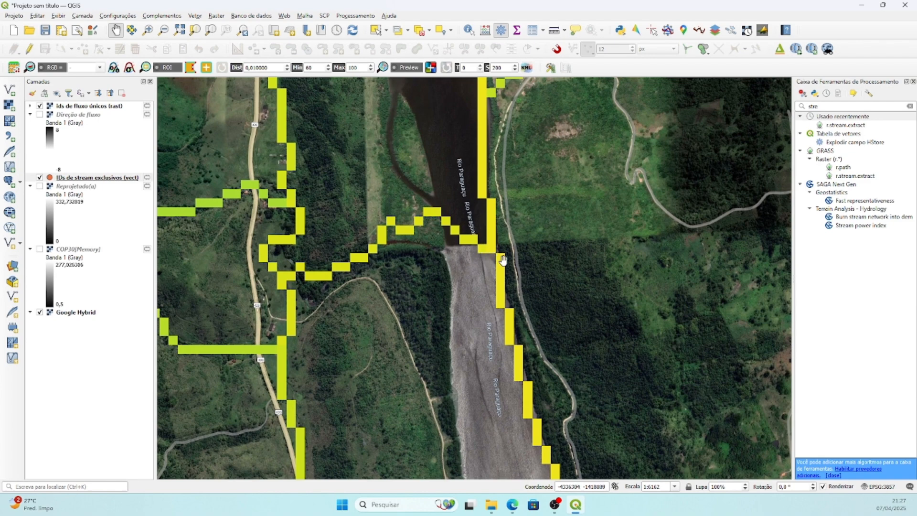
scroll(443, 240, "up", 1)
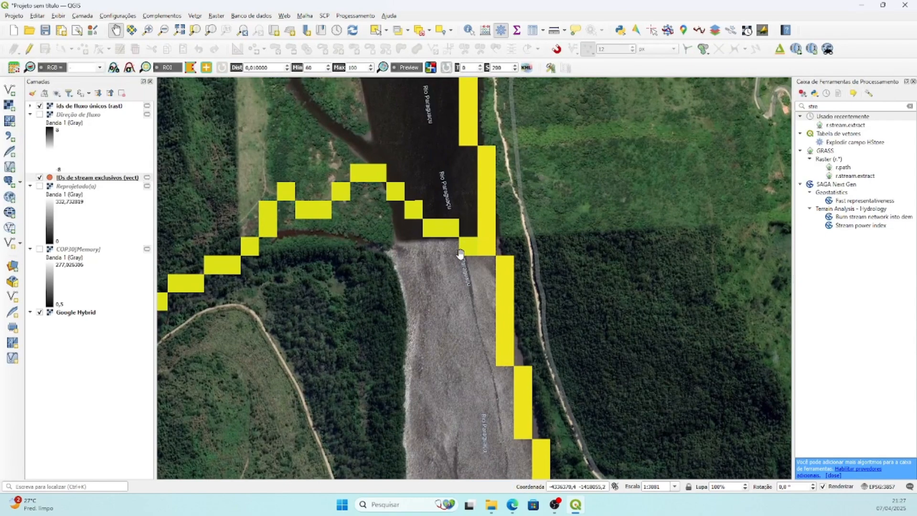
Search the processing tools for "water", open r.water.outlet and set Direção de fluxo [EPSG:31984] as the drainage direction raster.
double_click(833, 106)
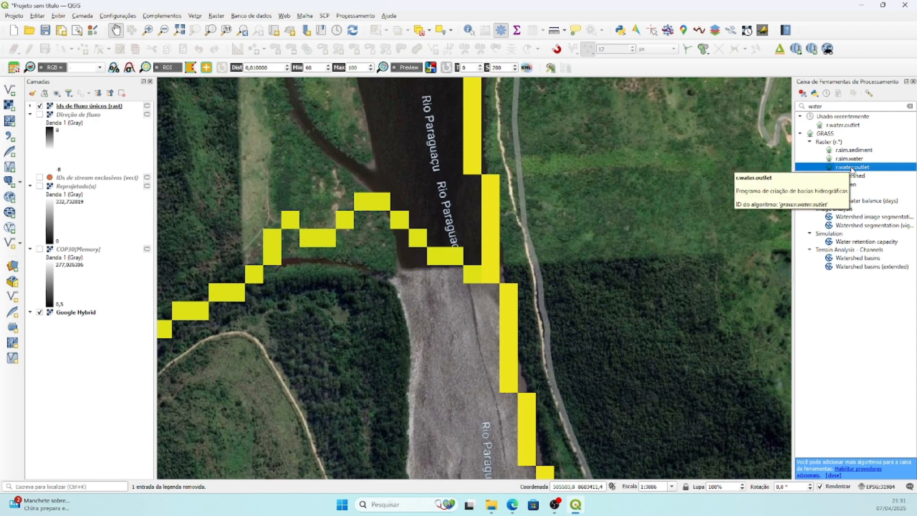
double_click(851, 168)
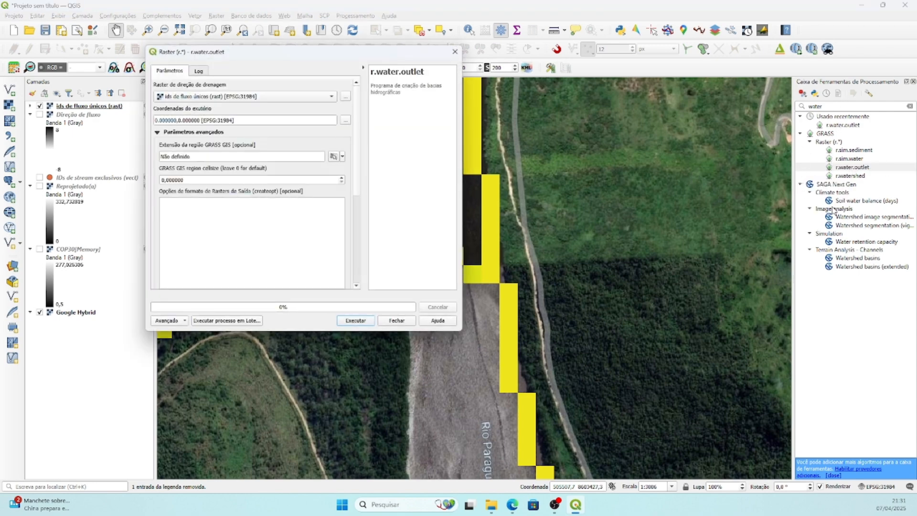
left_click(229, 97)
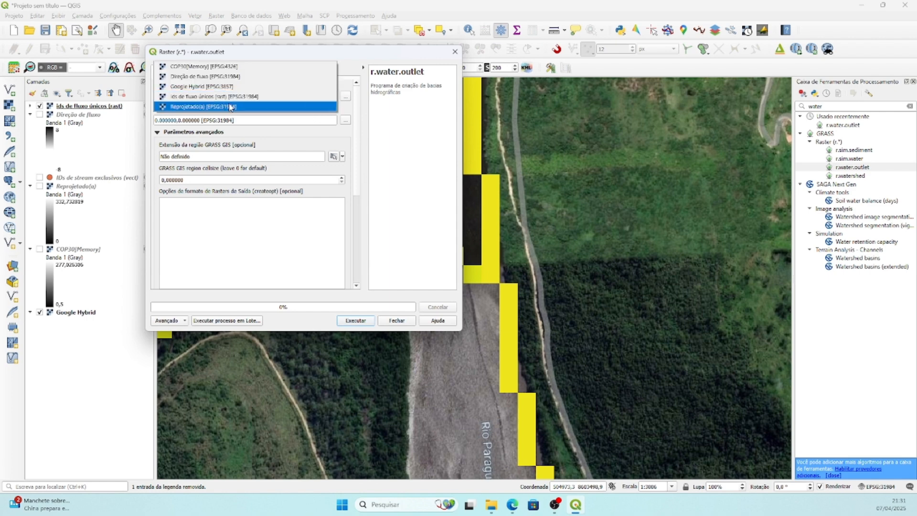
left_click(229, 78)
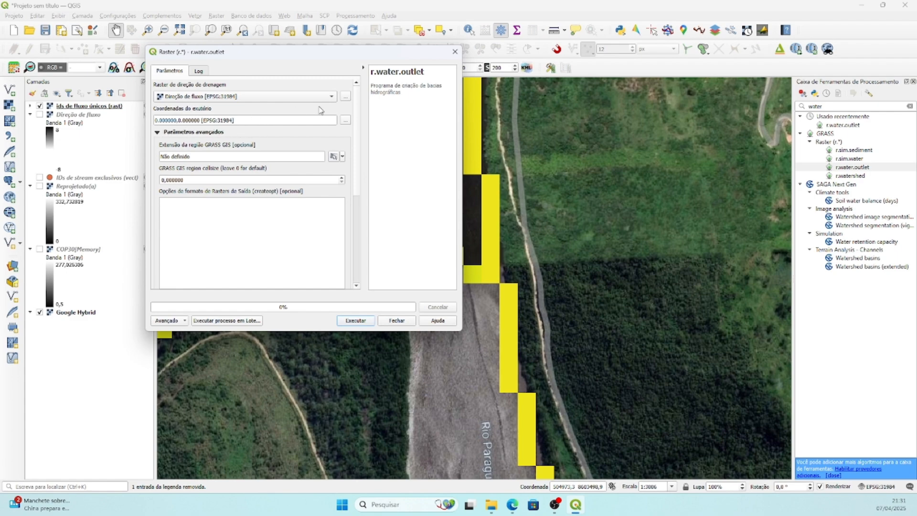
Pick the outlet on the tributary's last stream cell before the Rio Paraguaçu channel, run r.water.outlet and close the dialog.
left_click(345, 121)
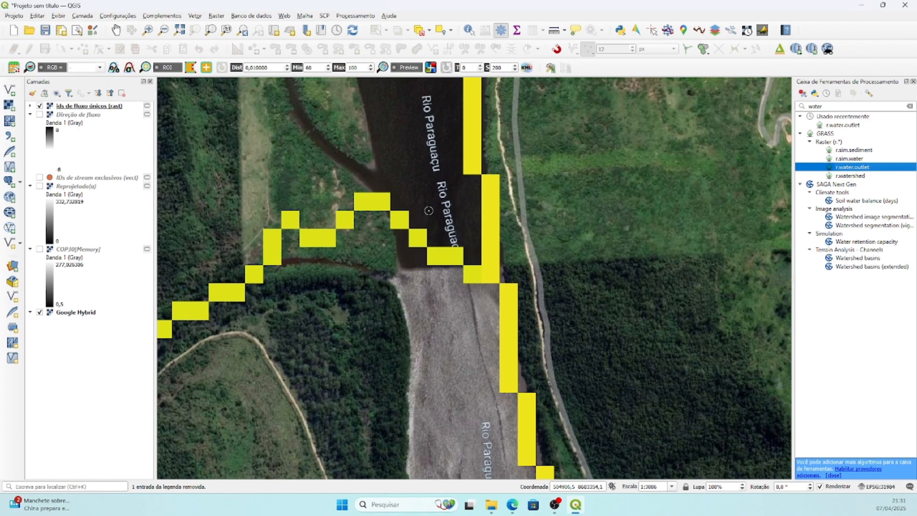
left_click(471, 273)
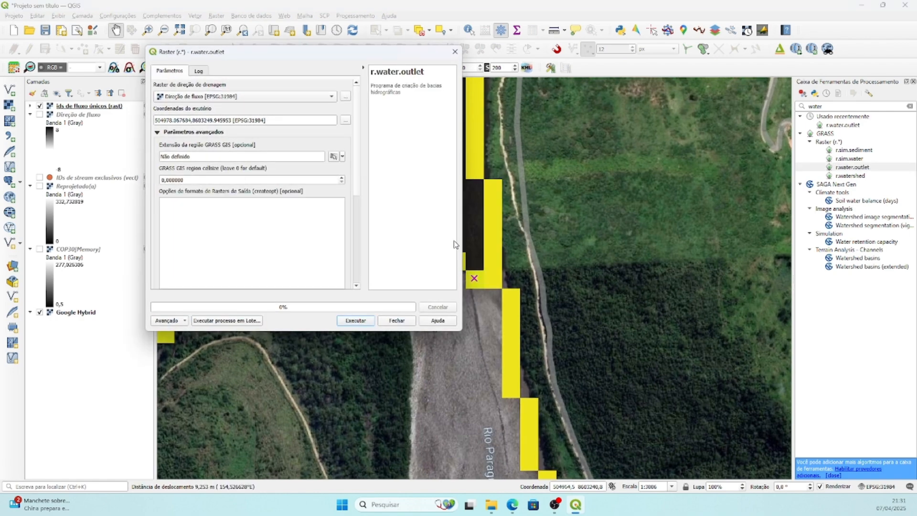
left_click_drag(346, 57, 237, 142)
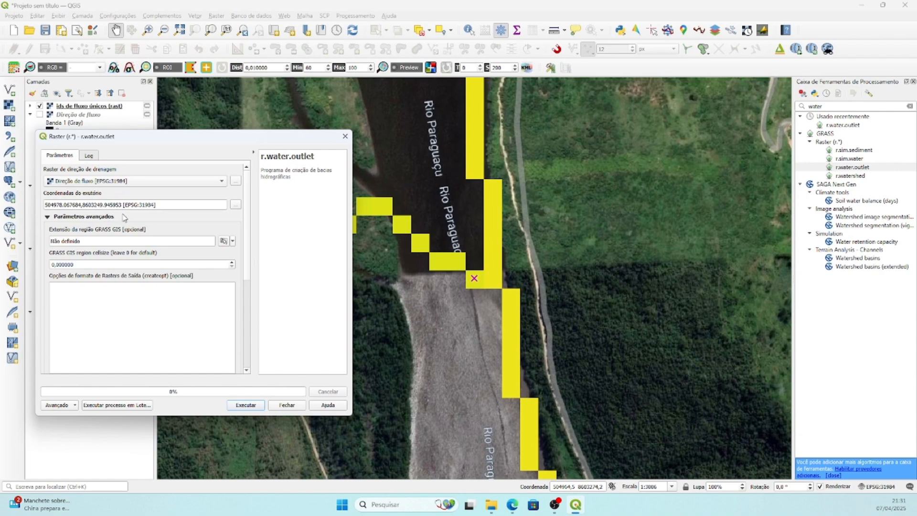
left_click(245, 405)
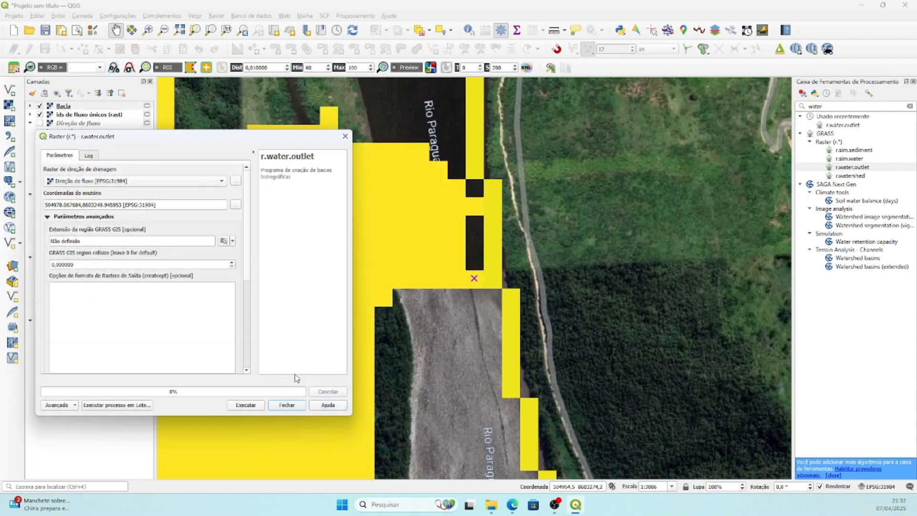
left_click(285, 405)
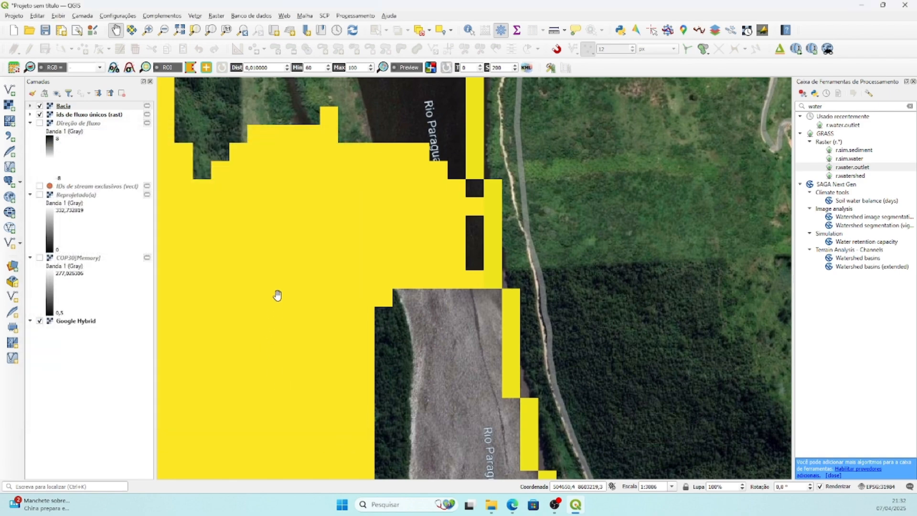
Inspect the full extent of the delineated Bacia raster over the Google Hybrid imagery.
scroll(284, 278, "down", 2)
scroll(287, 278, "down", 2)
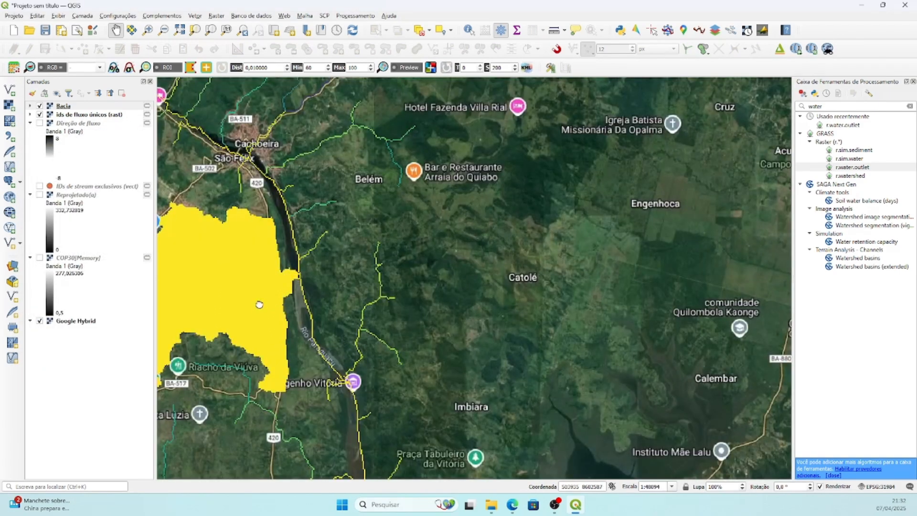
left_click_drag(258, 303, 625, 249)
scroll(550, 250, "down", 1)
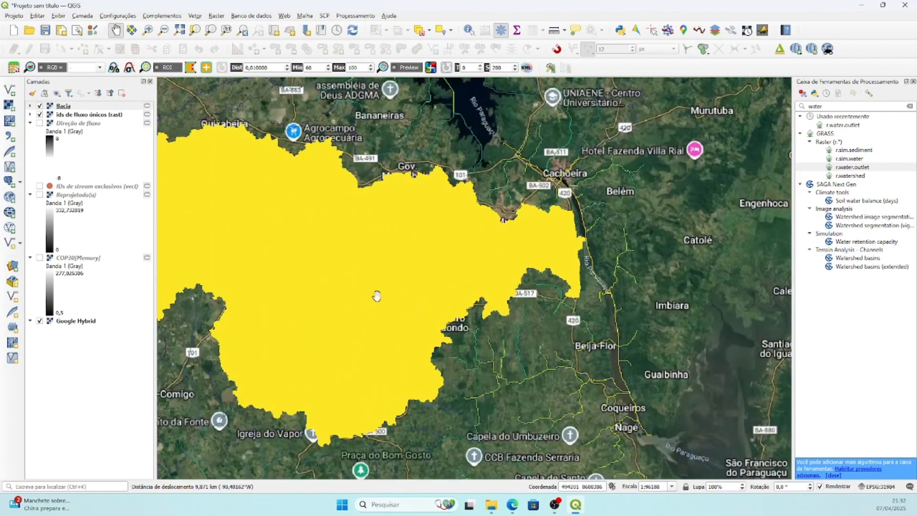
left_click_drag(377, 297, 529, 282)
scroll(528, 282, "down", 1)
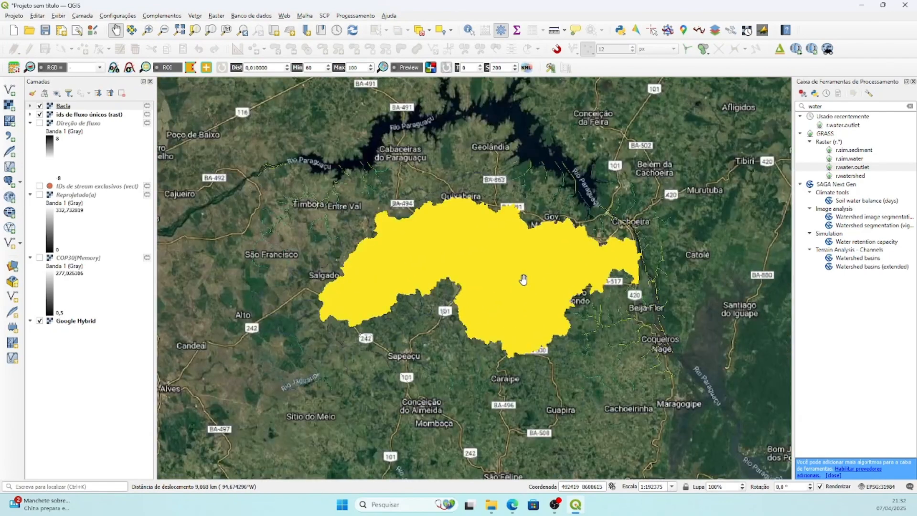
scroll(525, 279, "up", 1)
left_click_drag(471, 283, 497, 280)
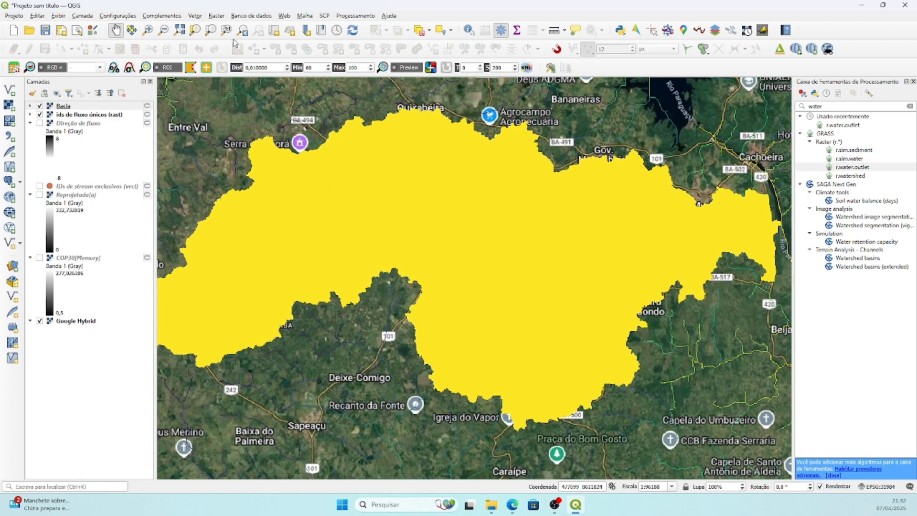
Polygonize the Bacia raster into a vector file named limiteCapivari.gpkg in the Área de Trabalho folder, and close the tool dialog.
left_click(220, 16)
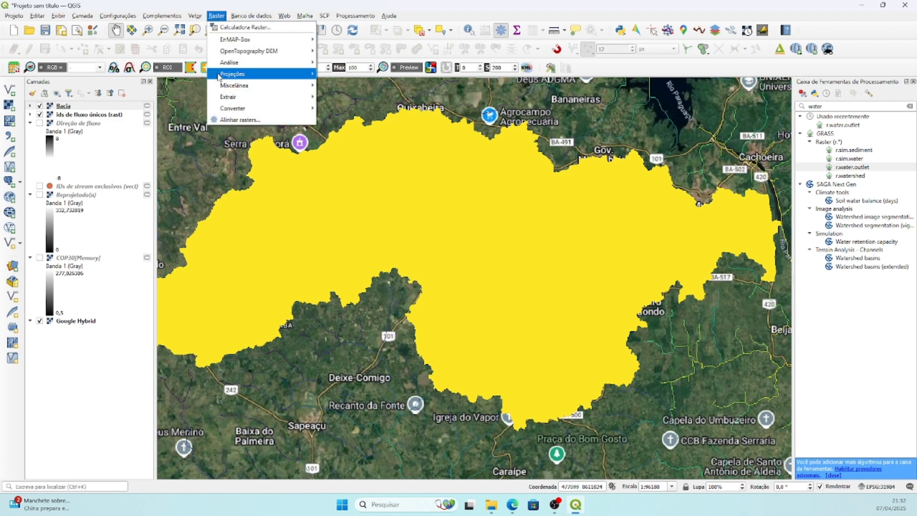
mouse_move(231, 109)
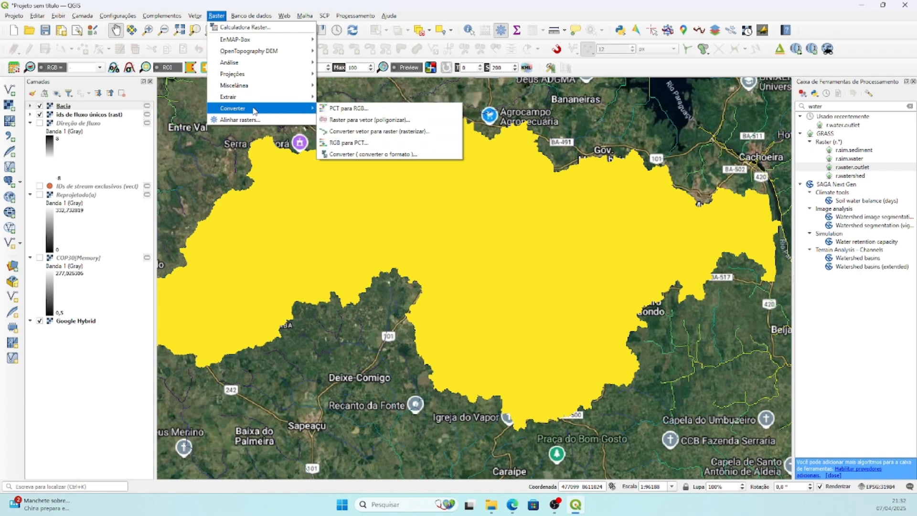
left_click(361, 120)
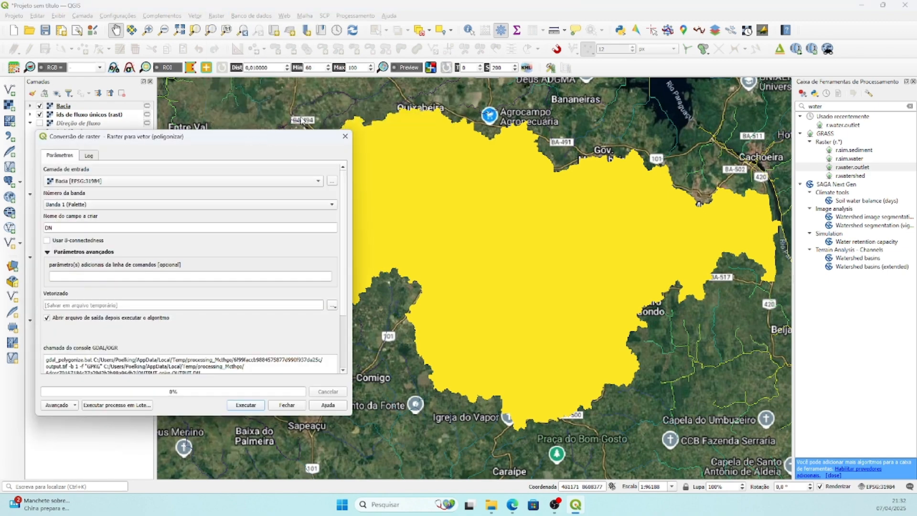
left_click_drag(254, 137, 321, 76)
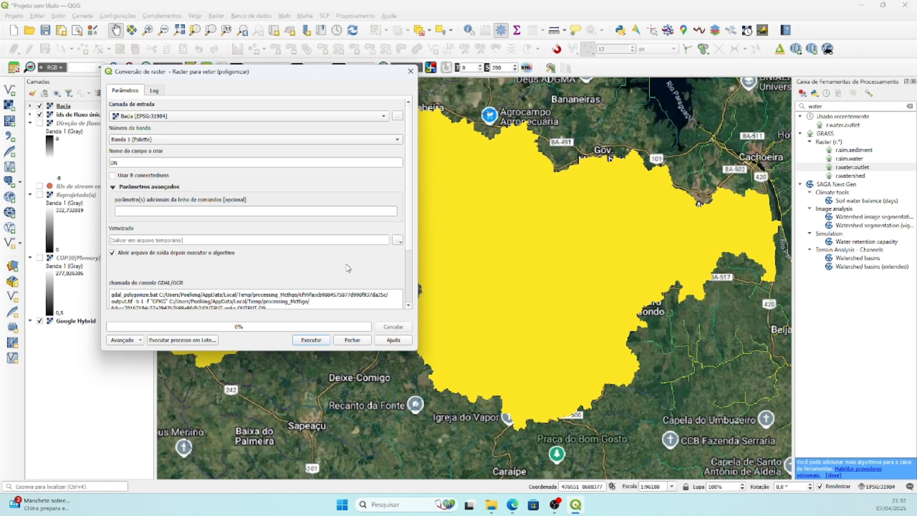
scroll(408, 242, "down", 5)
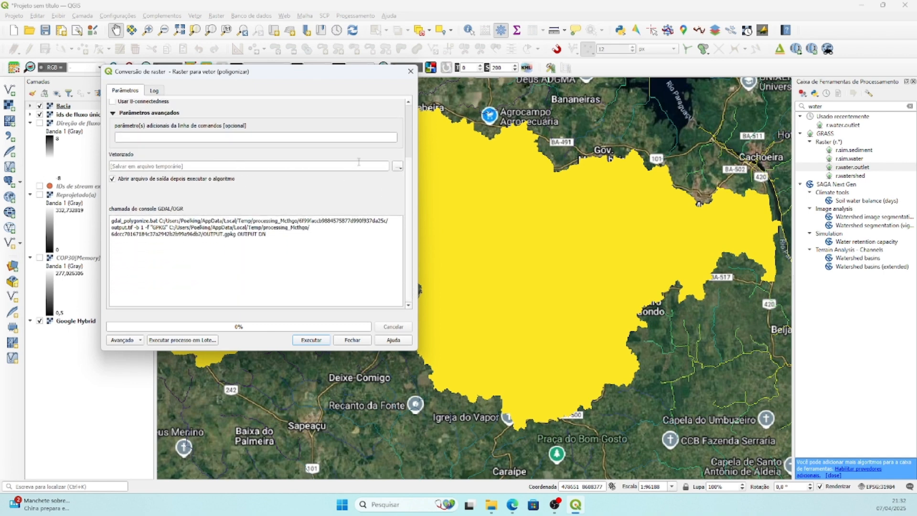
left_click(398, 166)
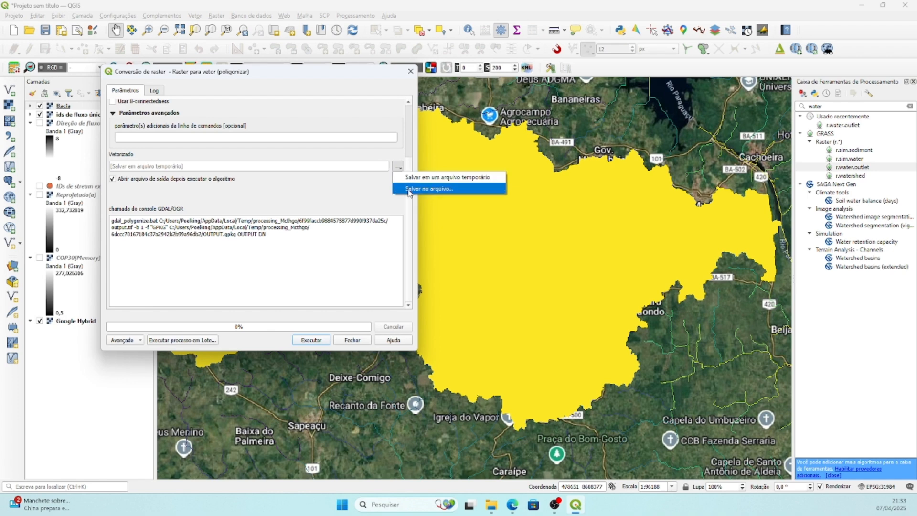
left_click(408, 189)
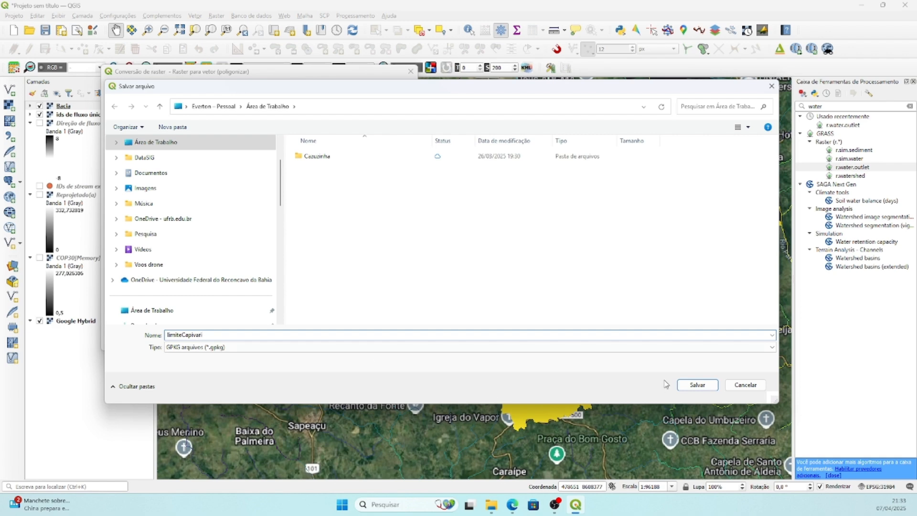
left_click(697, 384)
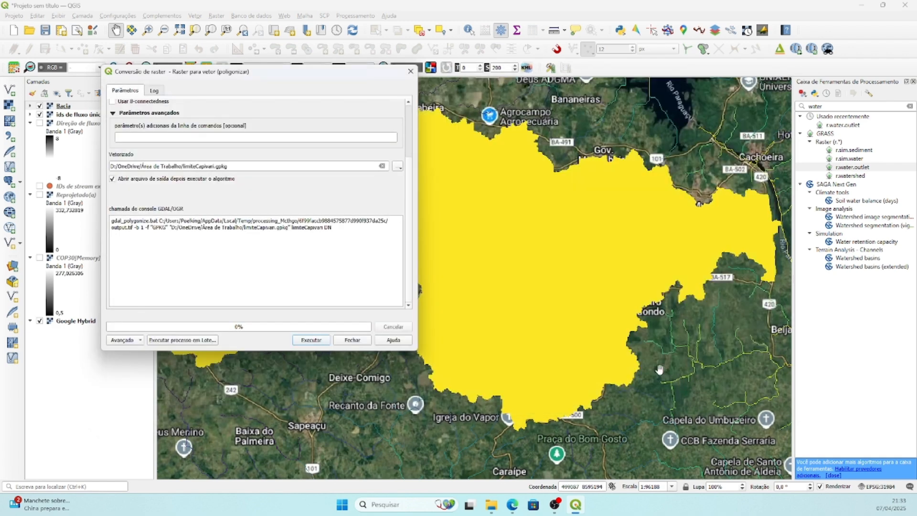
left_click(311, 340)
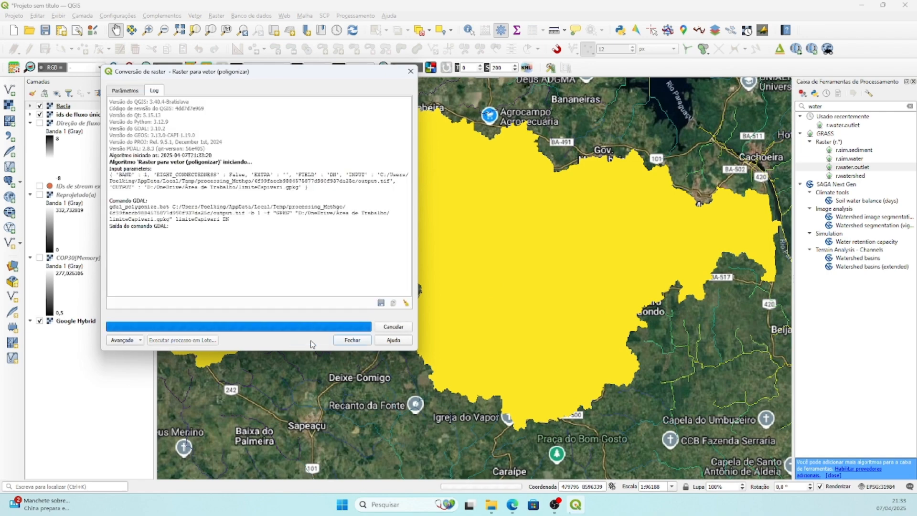
left_click(352, 340)
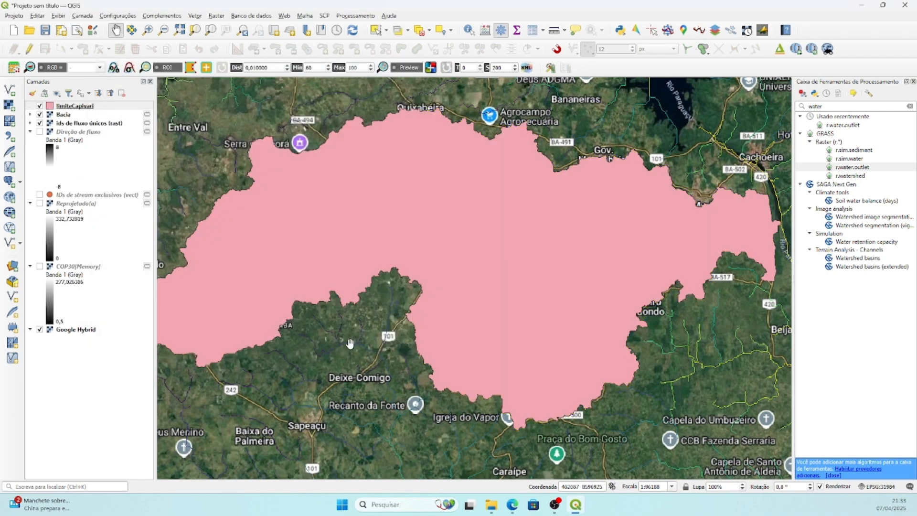
Hide the Bacia and ids de fluxo únicos (rast) layers so only the limiteCapivari polygon overlays Google Hybrid.
left_click(40, 115)
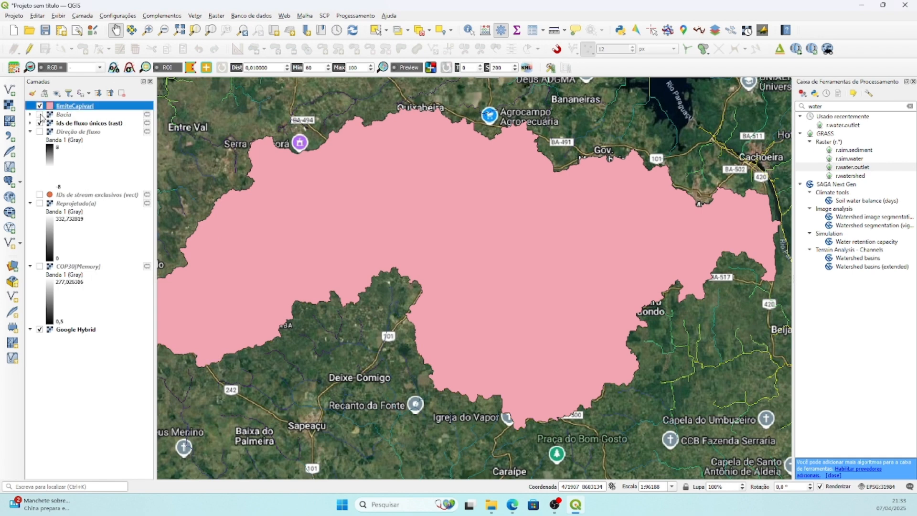
left_click(40, 123)
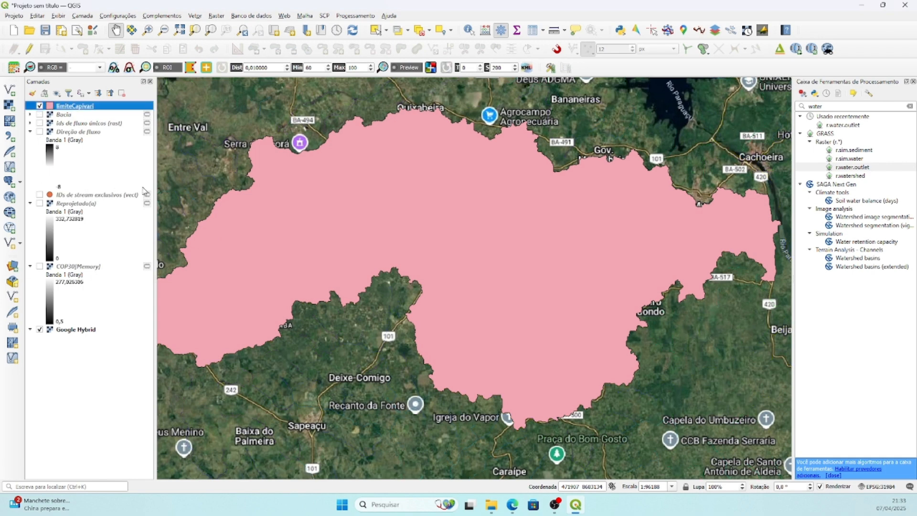
left_click_drag(448, 260, 454, 251)
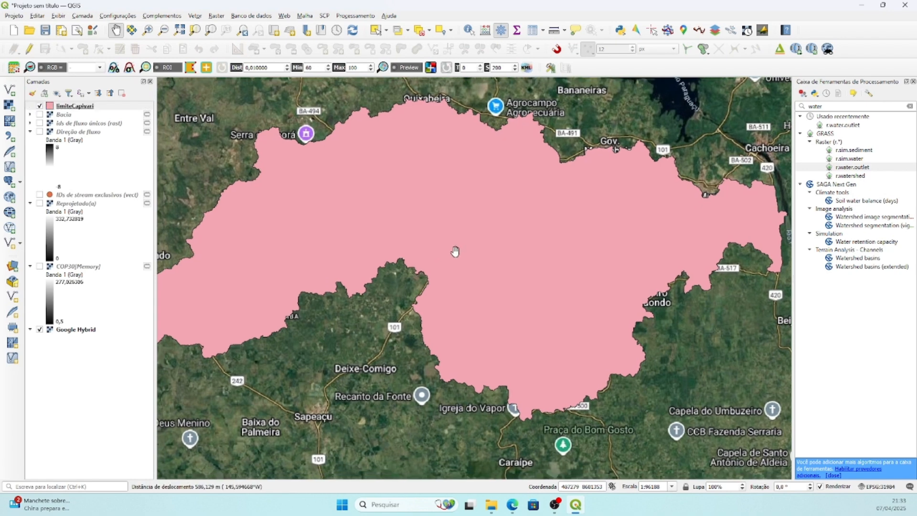
Open the attribute table of the limiteCapivari layer and place its window fully in view over the map.
right_click(91, 108)
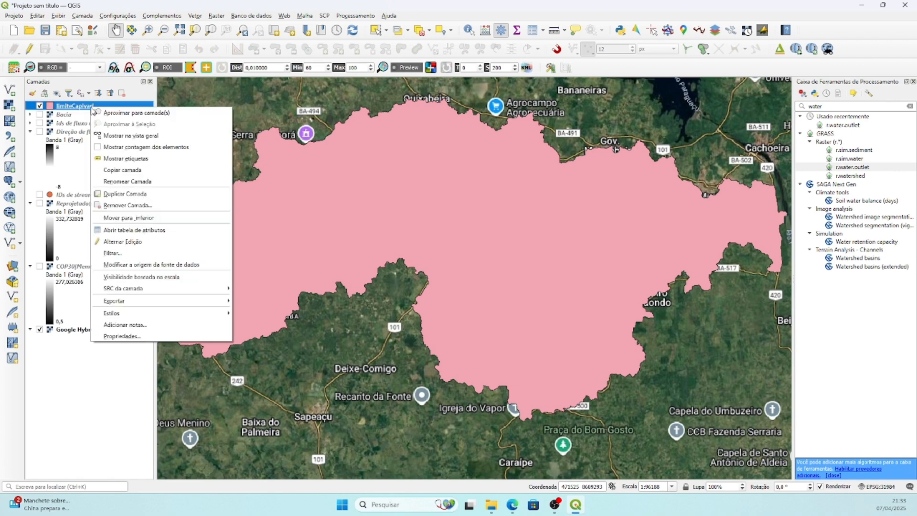
left_click(136, 231)
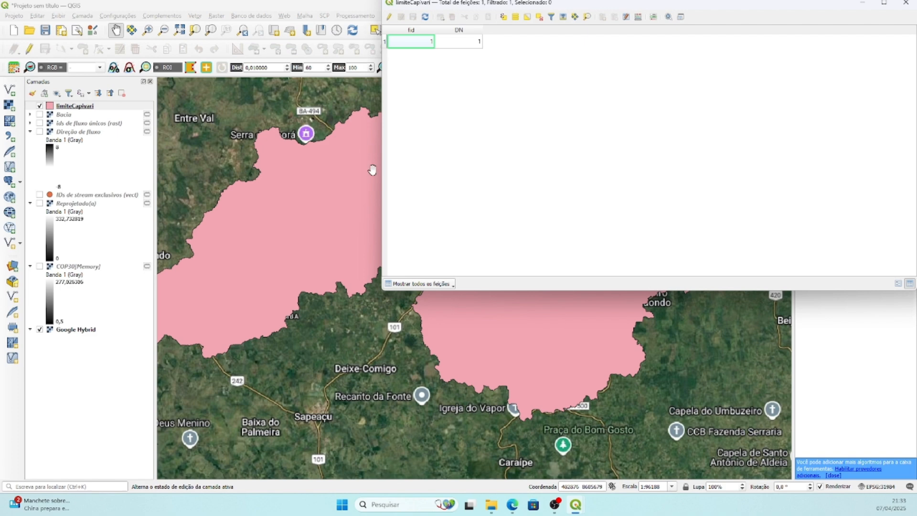
left_click_drag(380, 170, 538, 164)
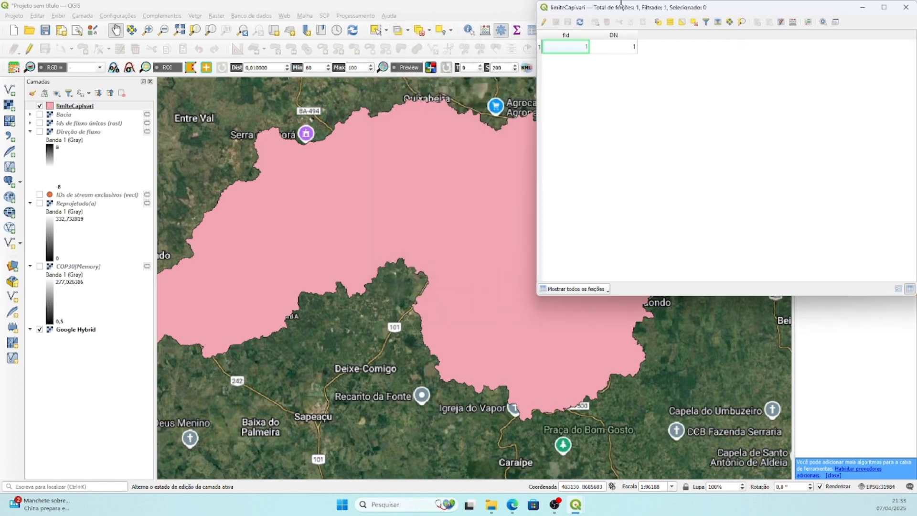
double_click(620, 7)
left_click_drag(624, 10, 565, 187)
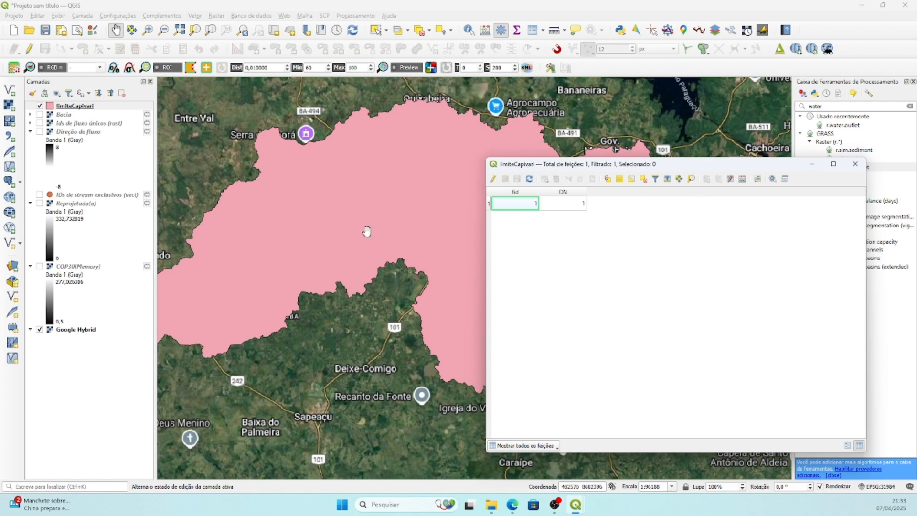
Open the field calculator for limiteCapivari and define a new field area_ha of type Número decimal (real).
left_click(742, 179)
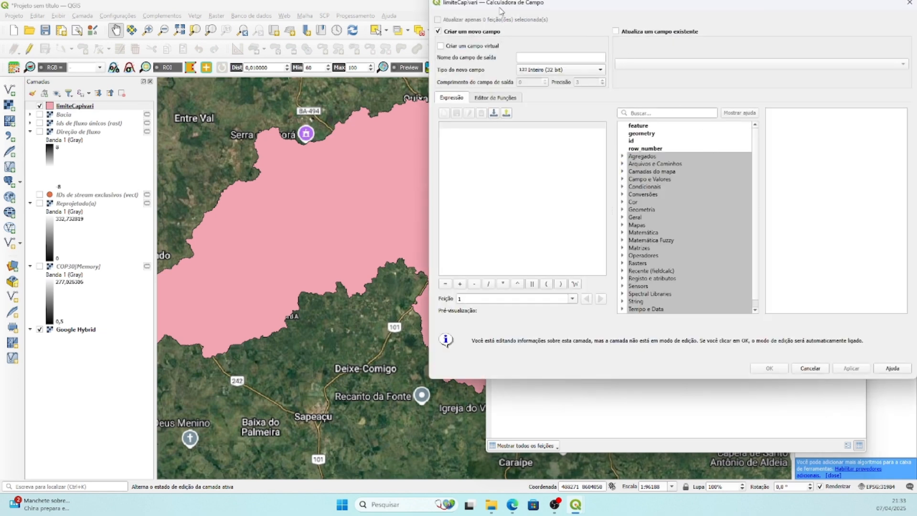
left_click_drag(544, 4, 515, 44)
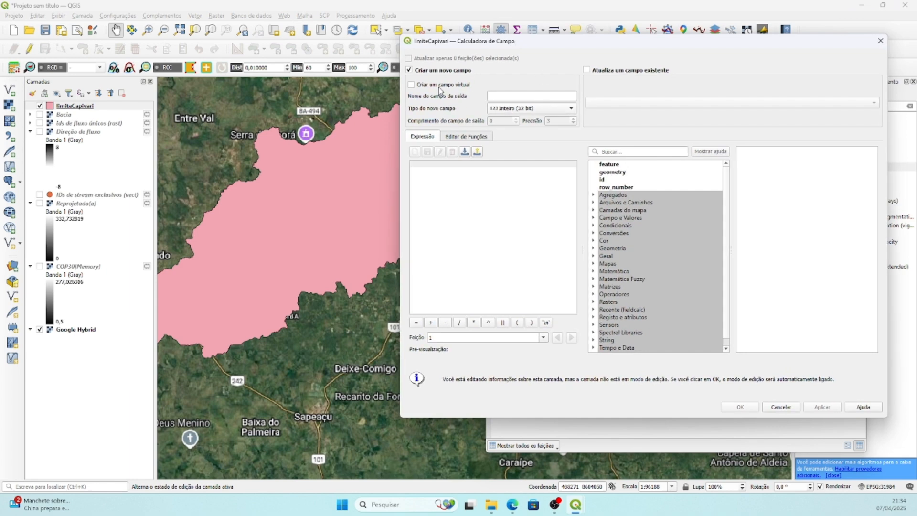
left_click(505, 100)
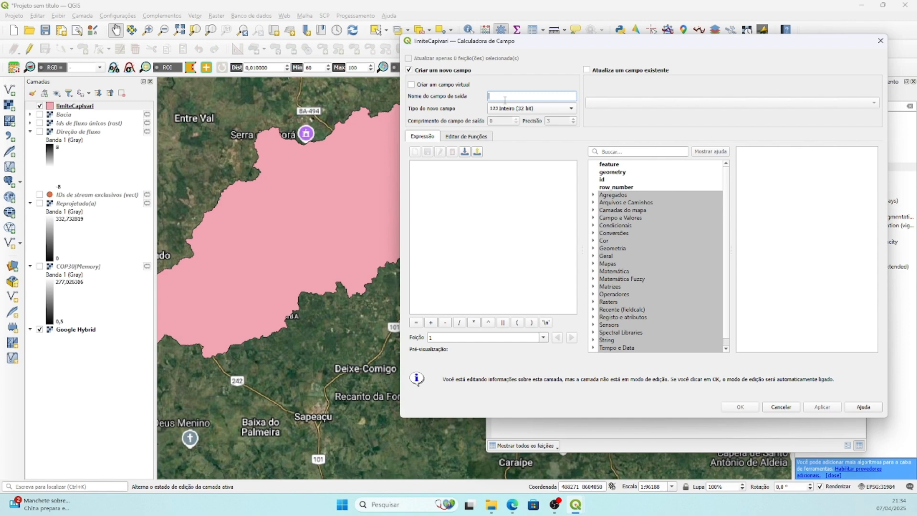
type("area_ha")
left_click(518, 109)
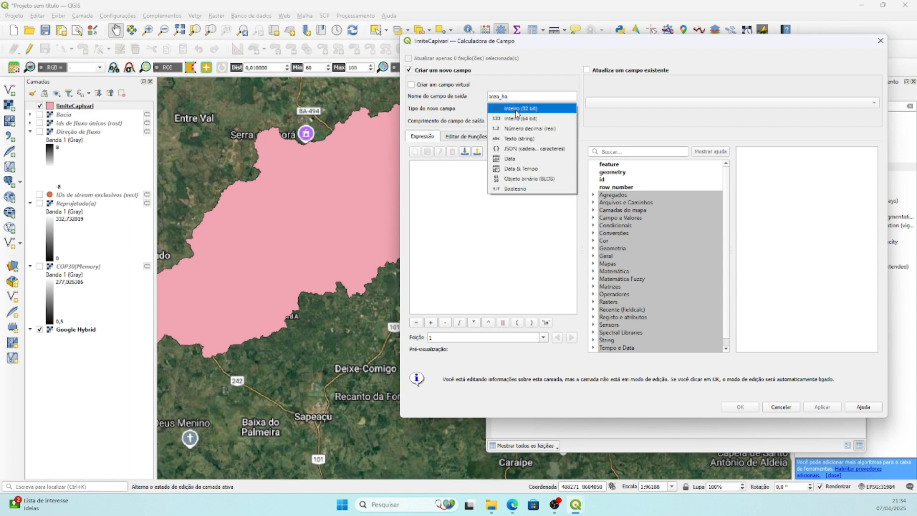
left_click(538, 129)
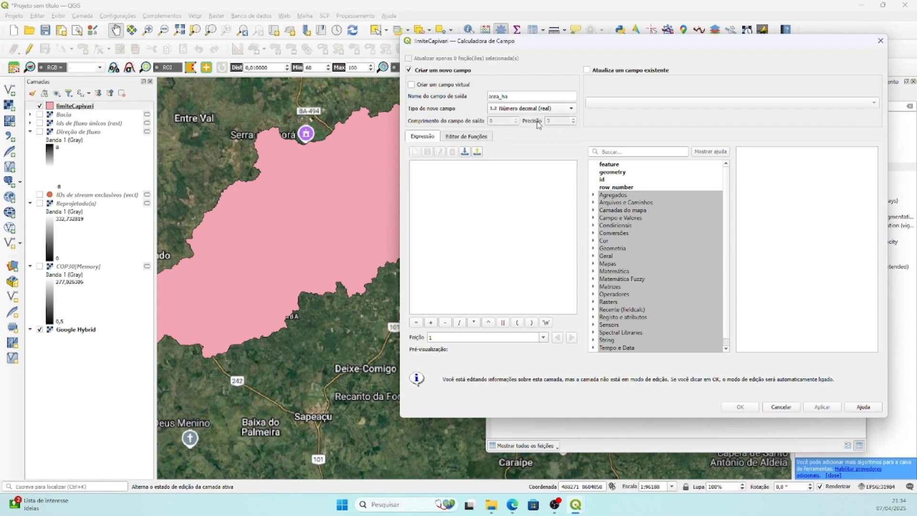
Build the expression $area /10000 using the geometry functions and create the area_ha field with it.
left_click(613, 151)
left_click(594, 248)
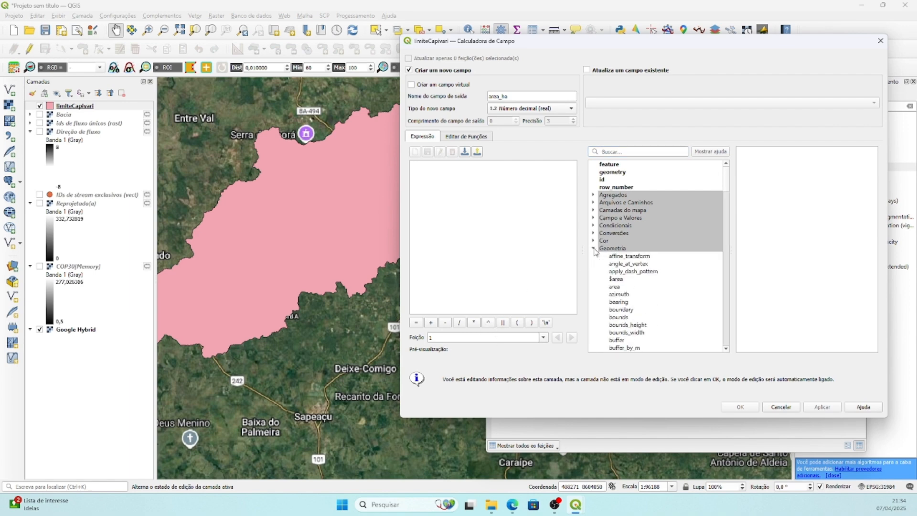
left_click(616, 279)
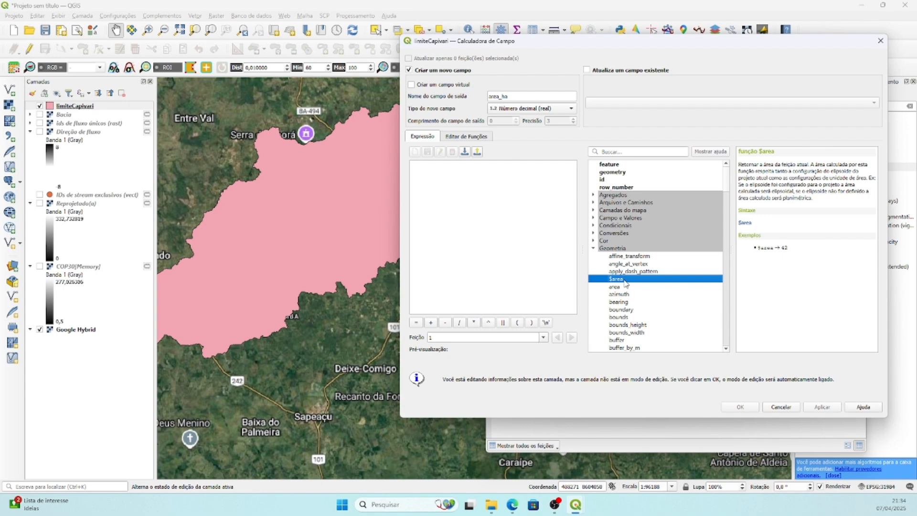
double_click(621, 280)
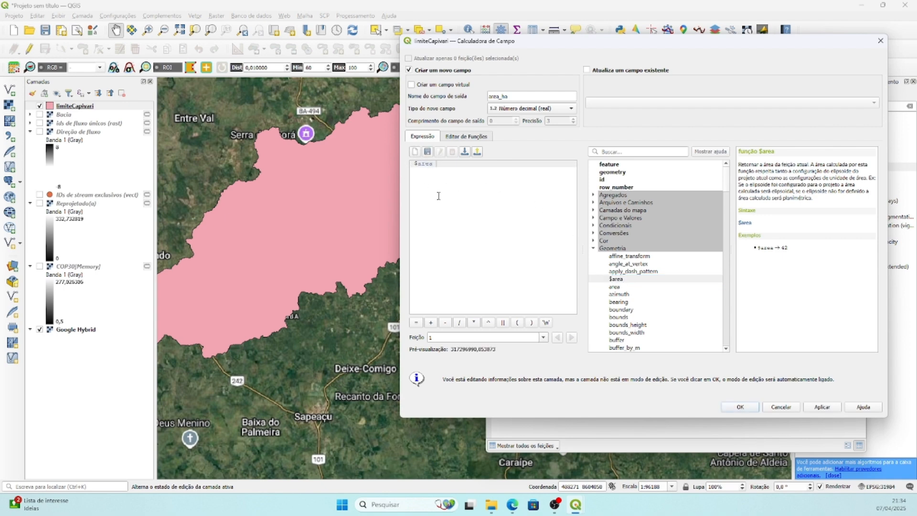
type("/")
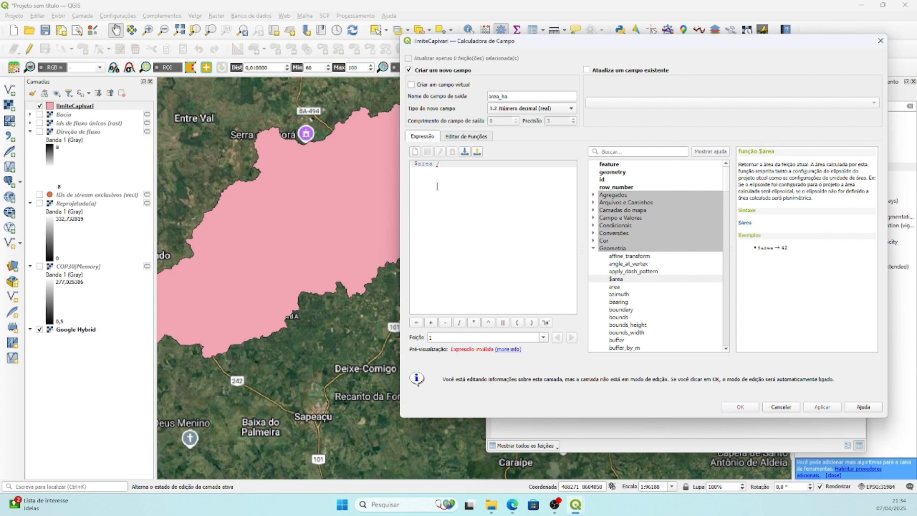
type("10000")
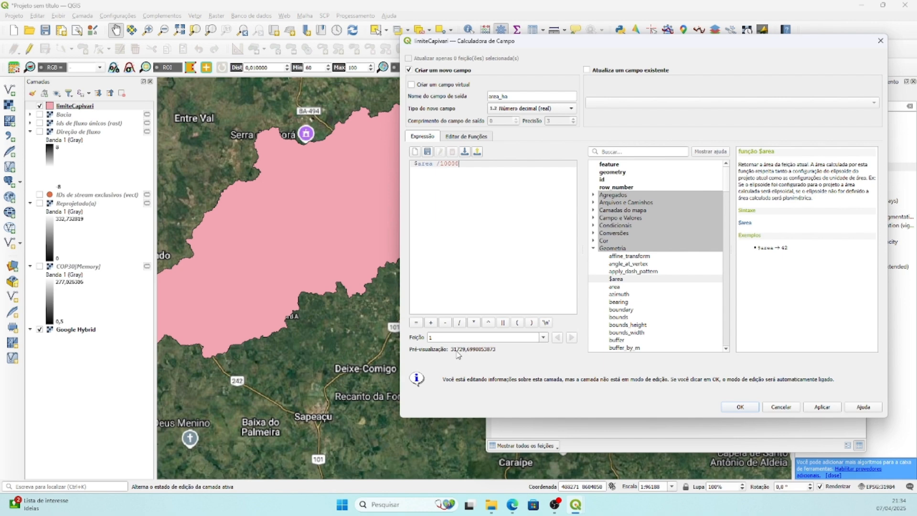
left_click(747, 408)
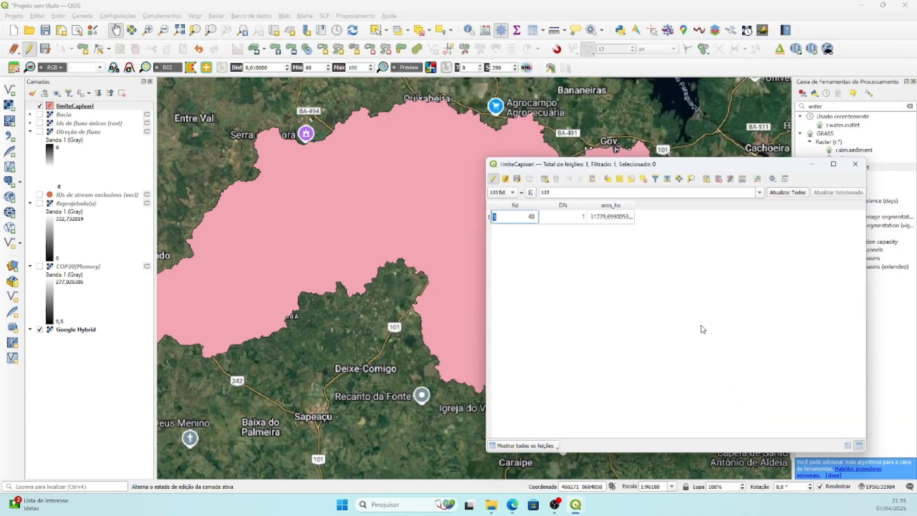
Examine the basin's calculated area_ha value in the attribute table.
double_click(609, 218)
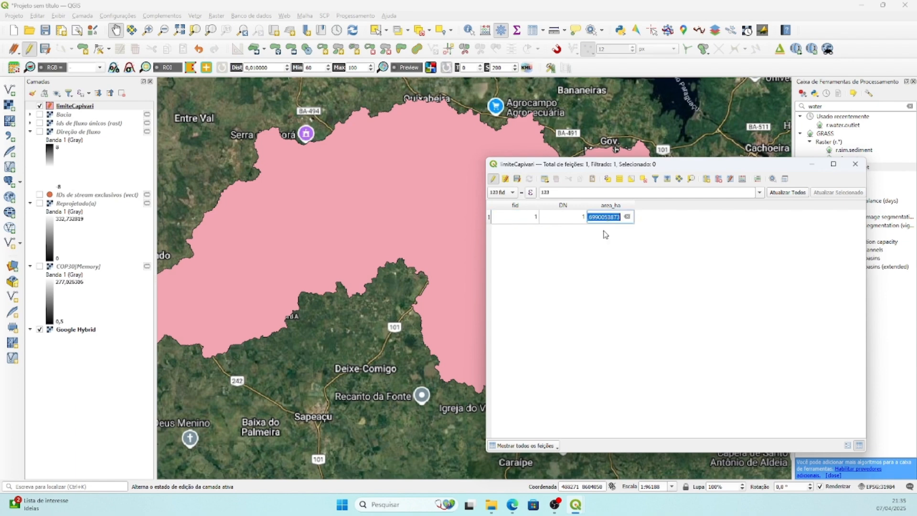
left_click(597, 249)
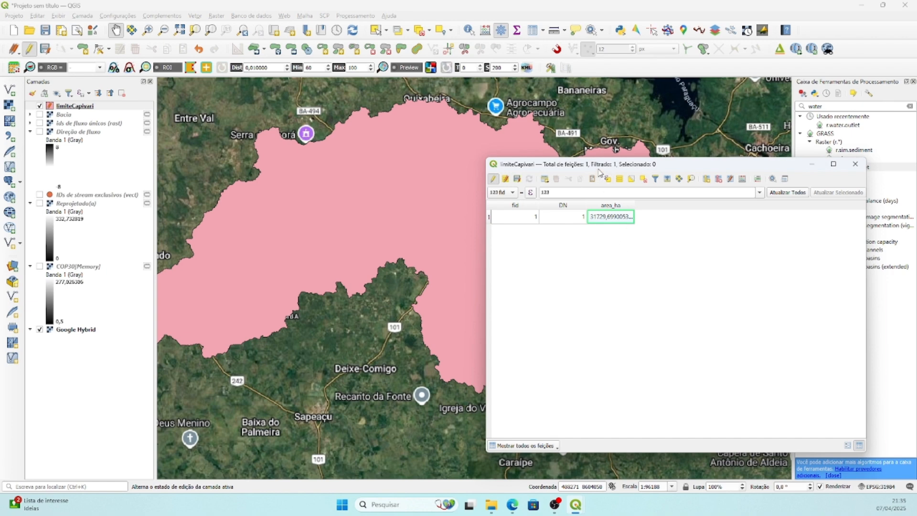
left_click_drag(602, 169, 623, 163)
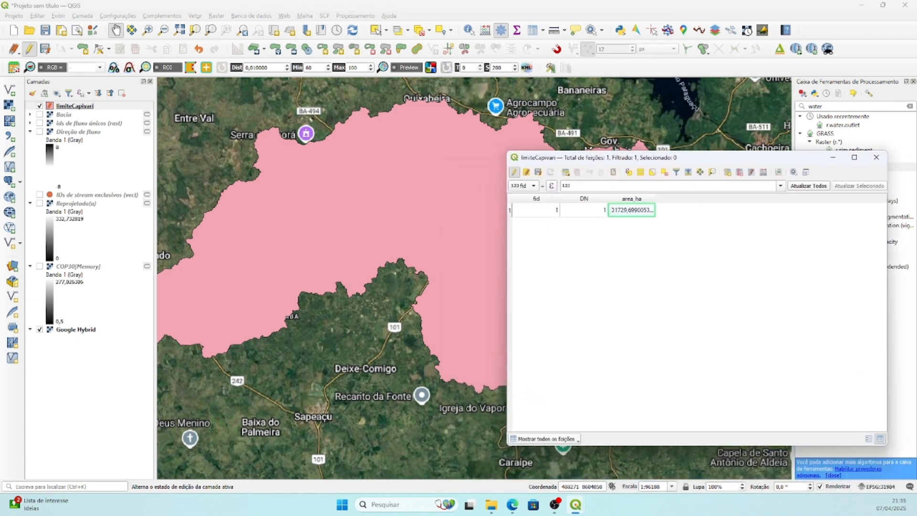